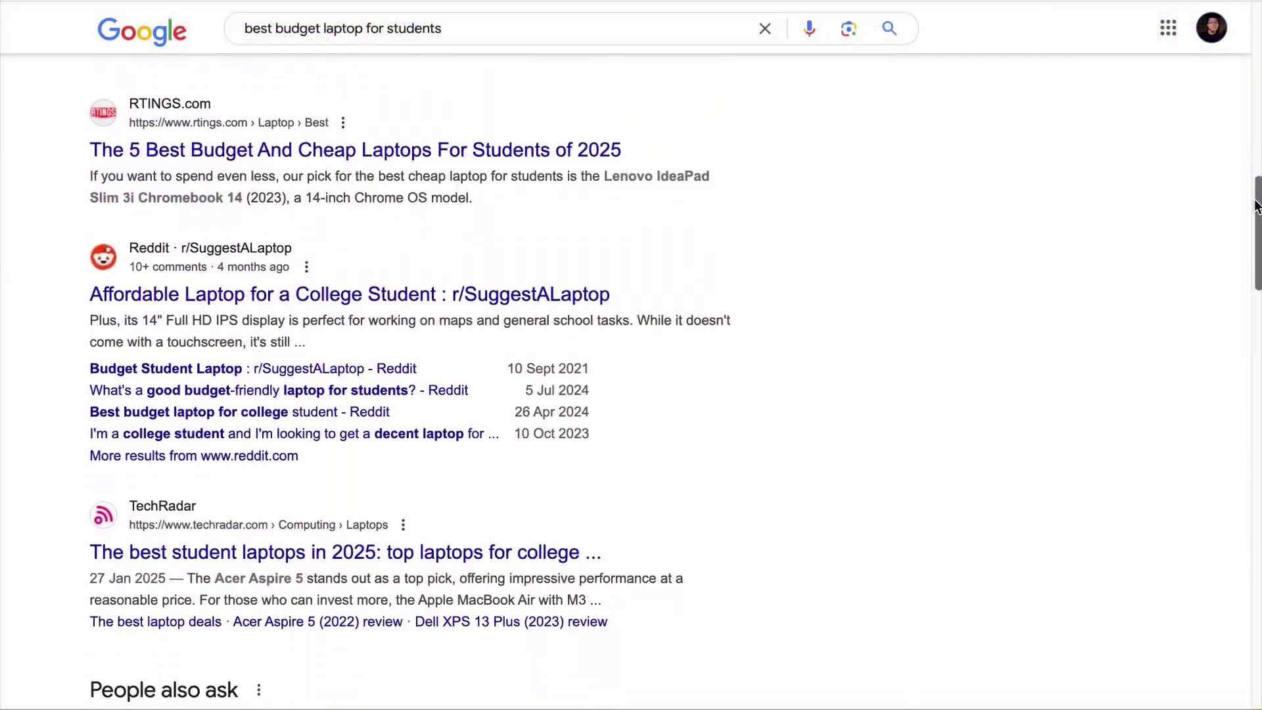
Scroll through the Google results for 'best budget laptop for students'
drag(1256, 206, 1252, 493)
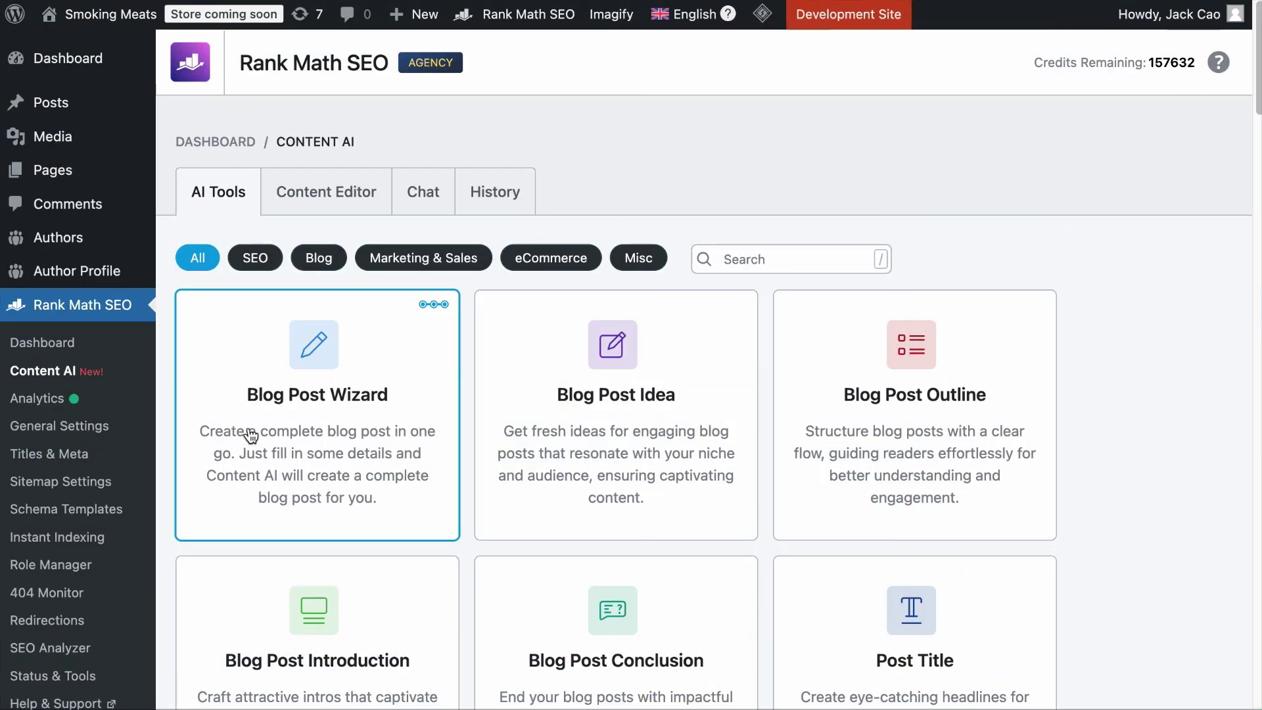
Launch the Blog Post Wizard and skip the idea step to reach Blog Post Outline
click(243, 388)
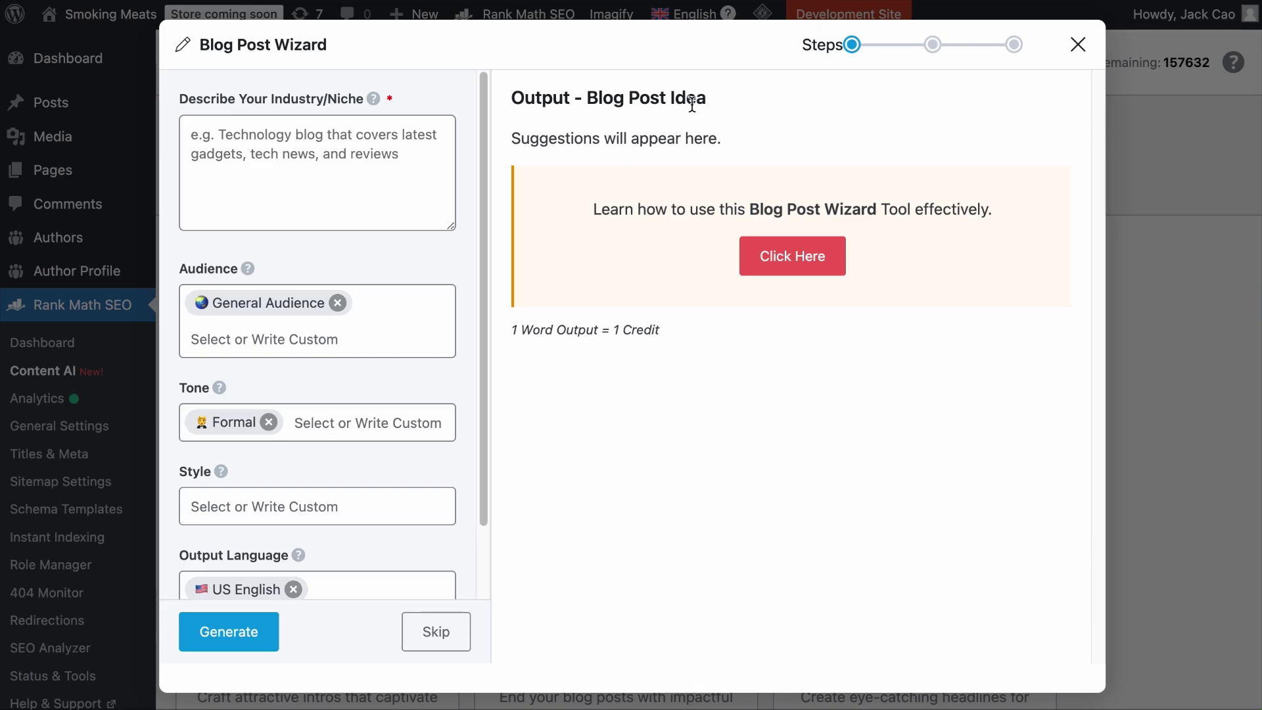
drag(708, 98, 576, 98)
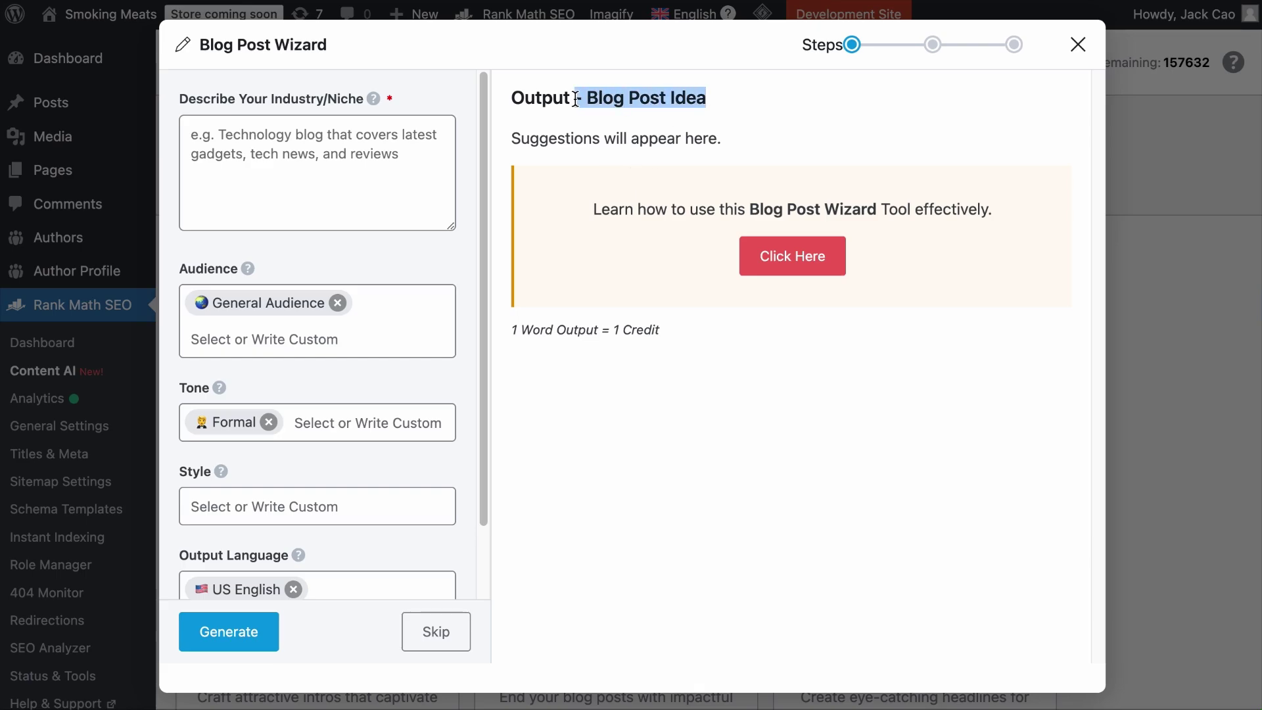
click(436, 632)
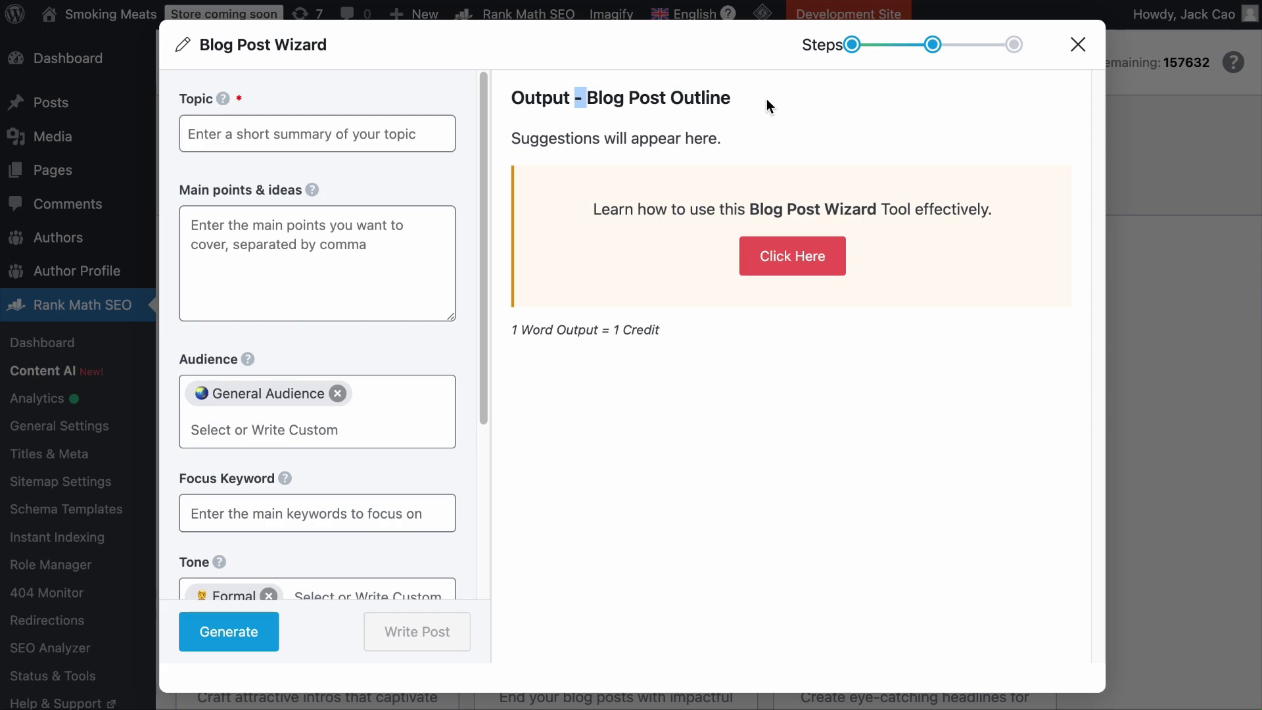
click(372, 138)
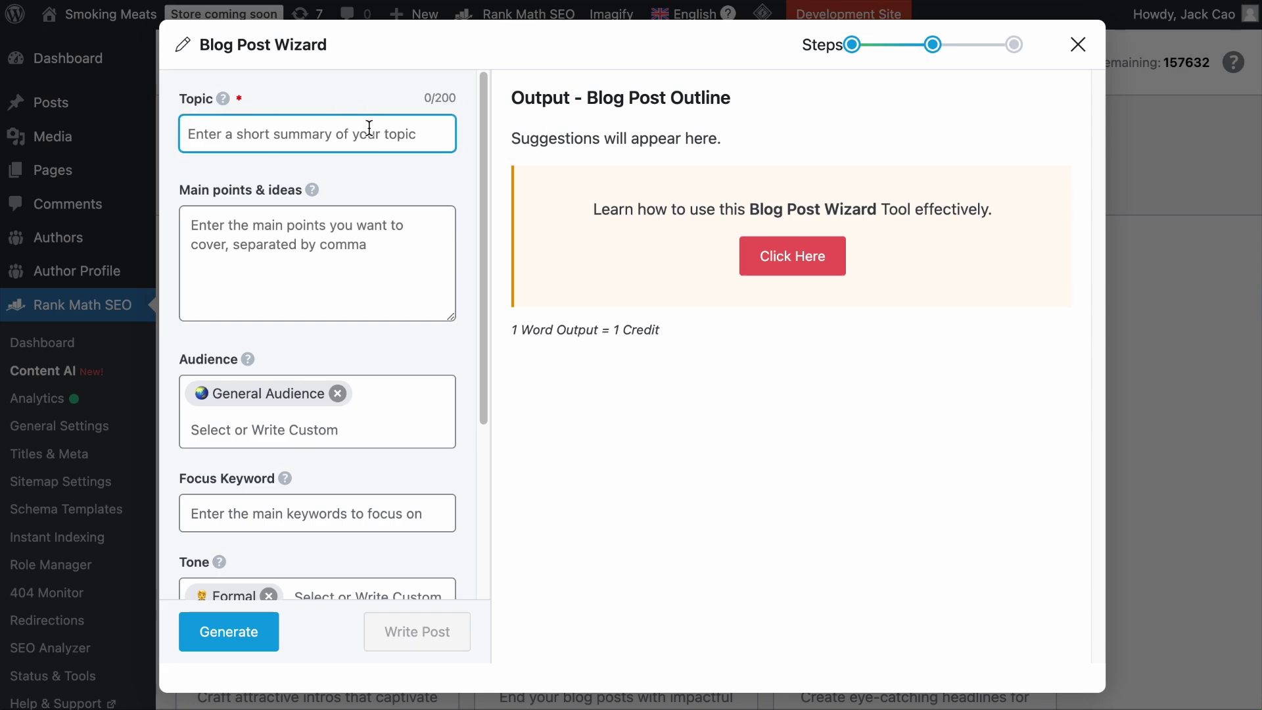
Enter the topic 'Best Wood For Smoking Vegetables' and clear the AI-suggested main points
text(Best Wood For Smoking Vegetables)
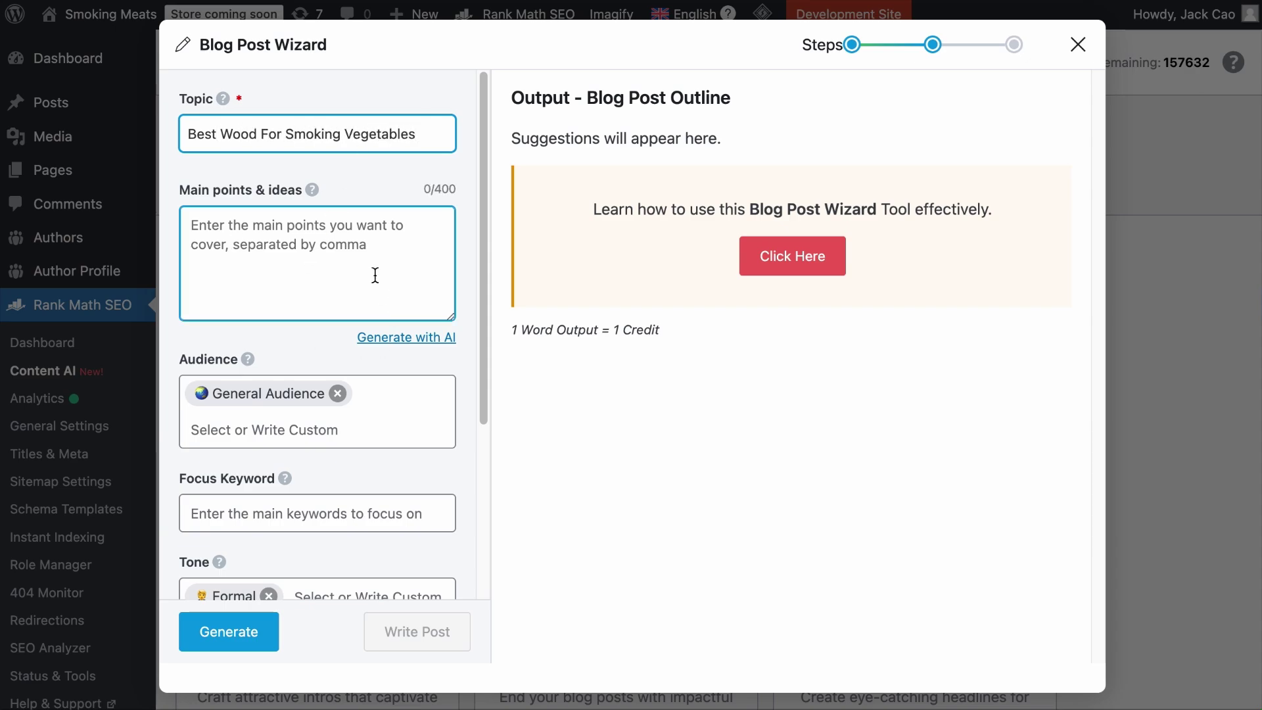
click(406, 338)
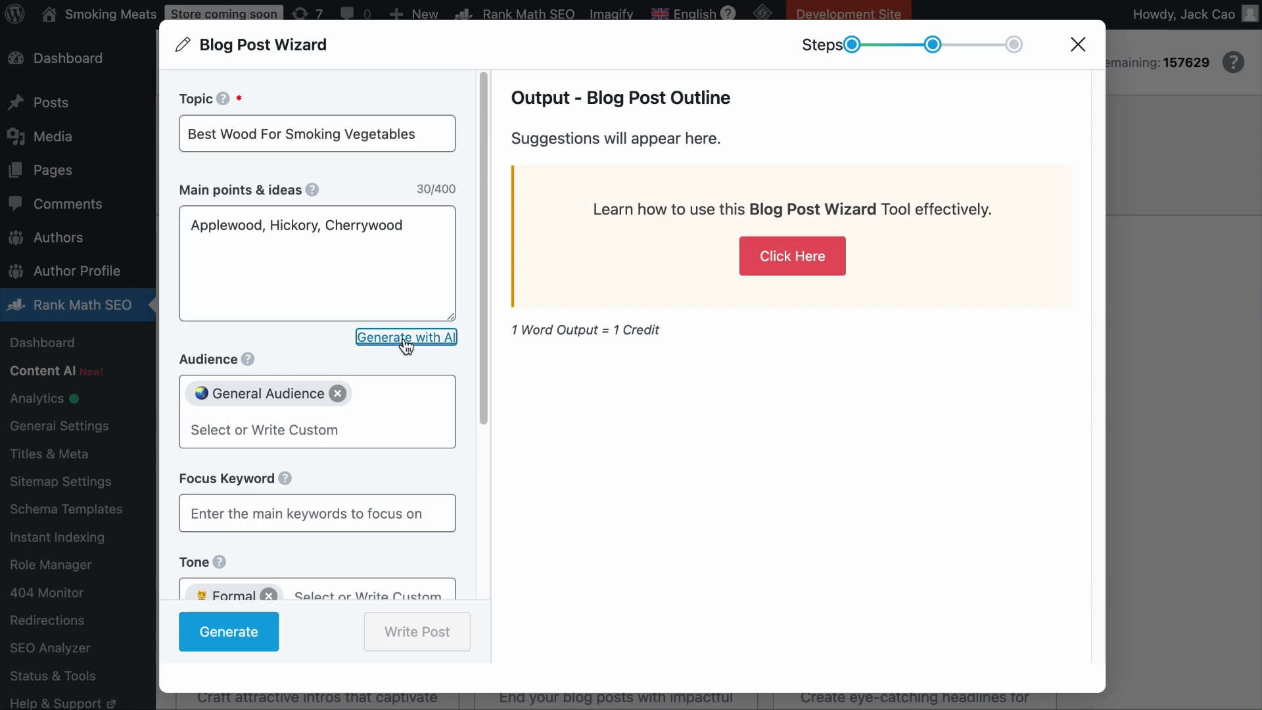
drag(419, 248, 175, 188)
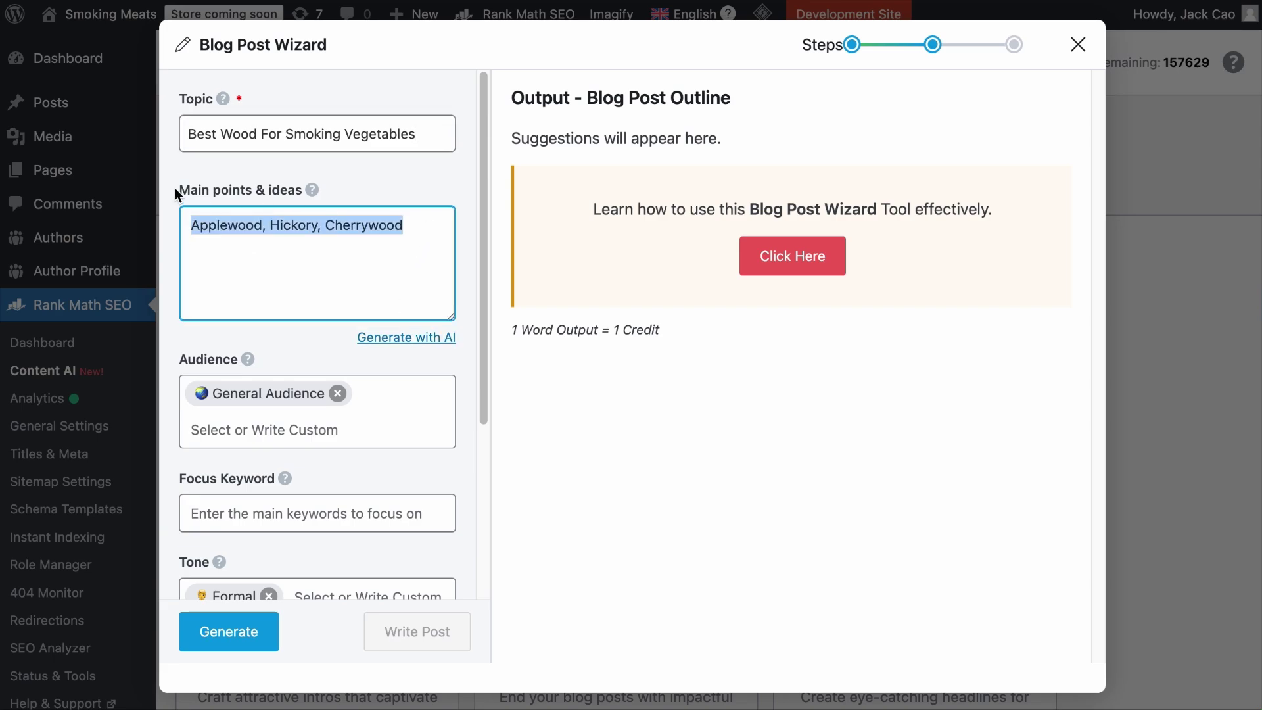
key(BackSpace)
Add Foodies as the target audience
scroll(360, 408, down, 2)
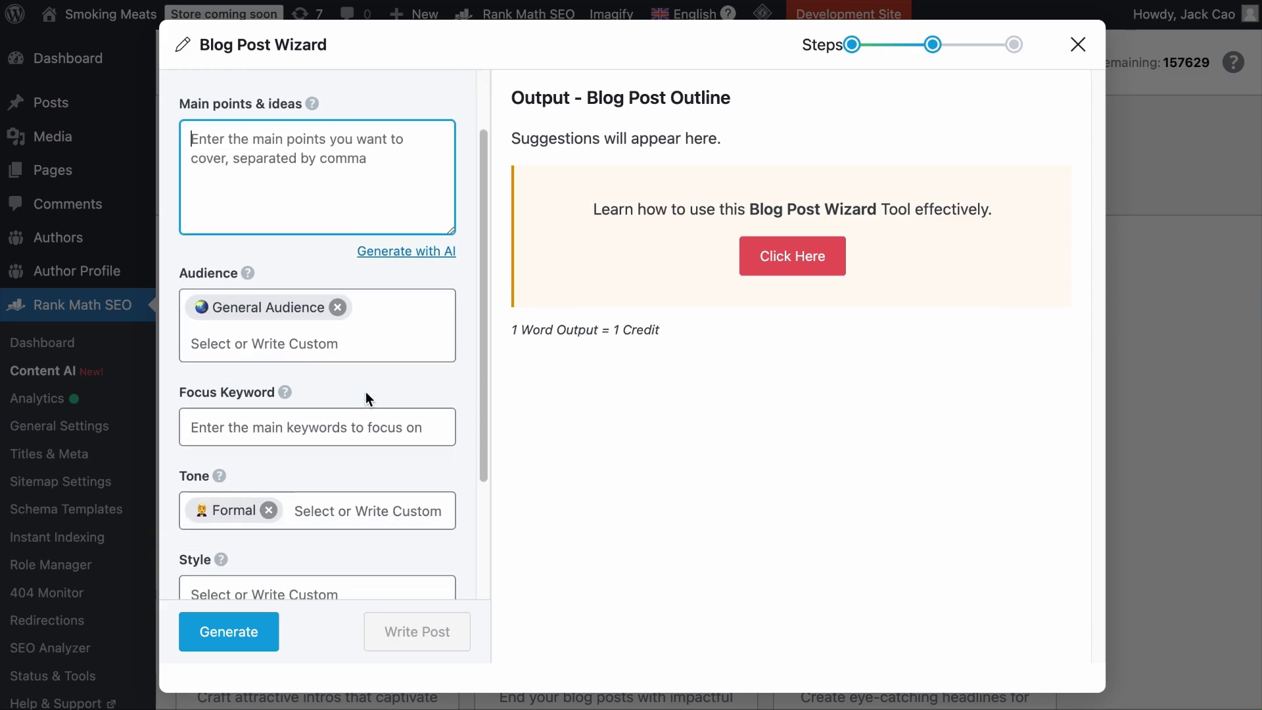
click(368, 347)
scroll(372, 473, down, 5)
click(368, 550)
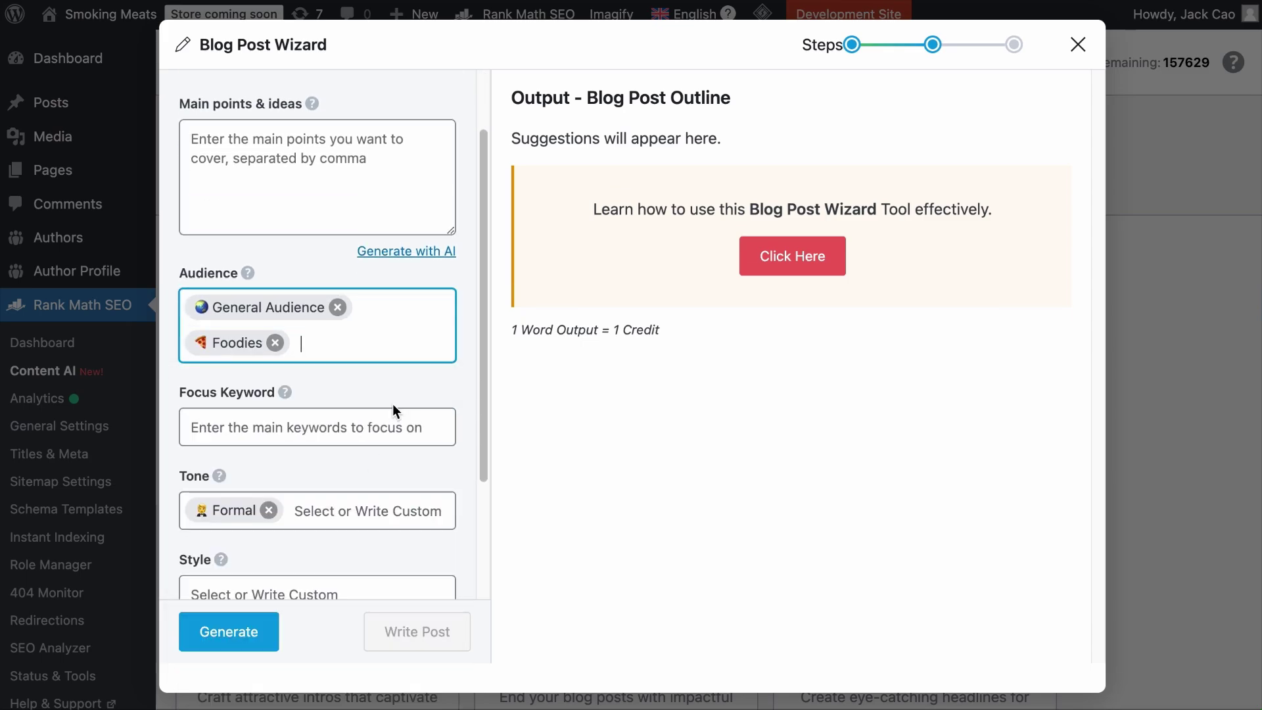
Reuse the topic title 'Best Wood For Smoking Vegetables' as the focus keyword
click(343, 446)
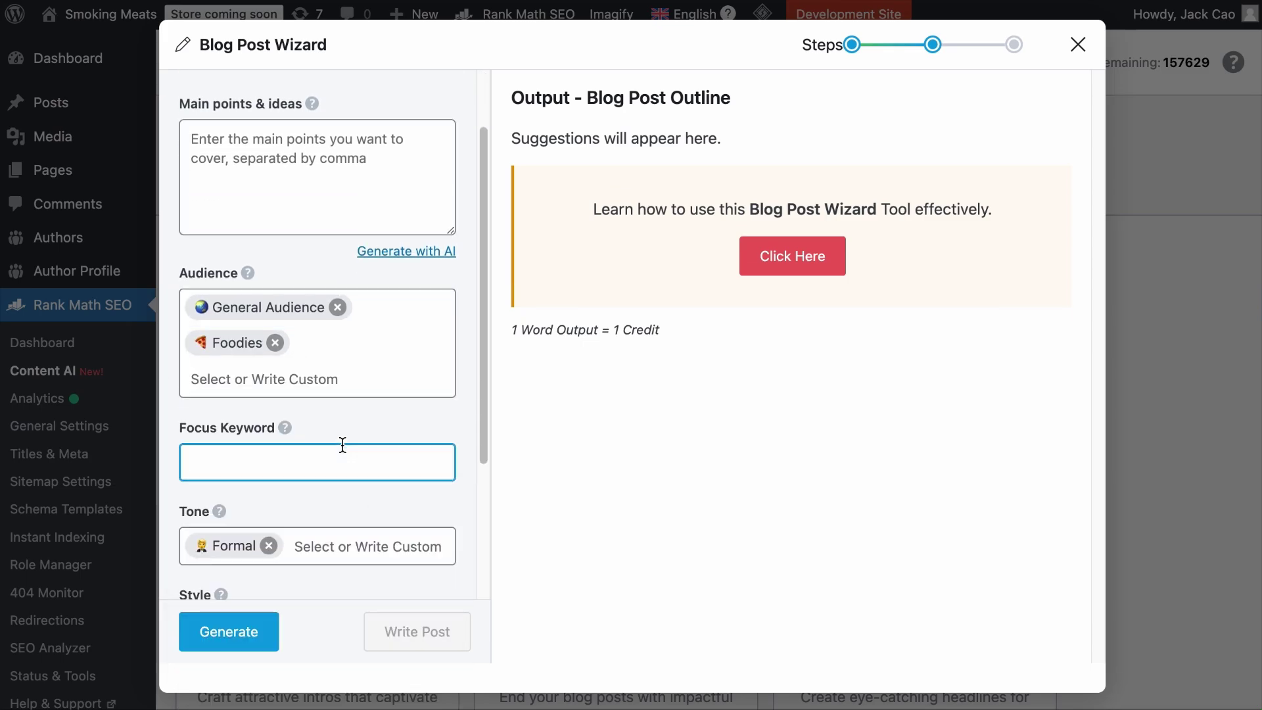
scroll(358, 197, up, 2)
triple_click(357, 132)
key(ctrl+c)
scroll(333, 349, down, 2)
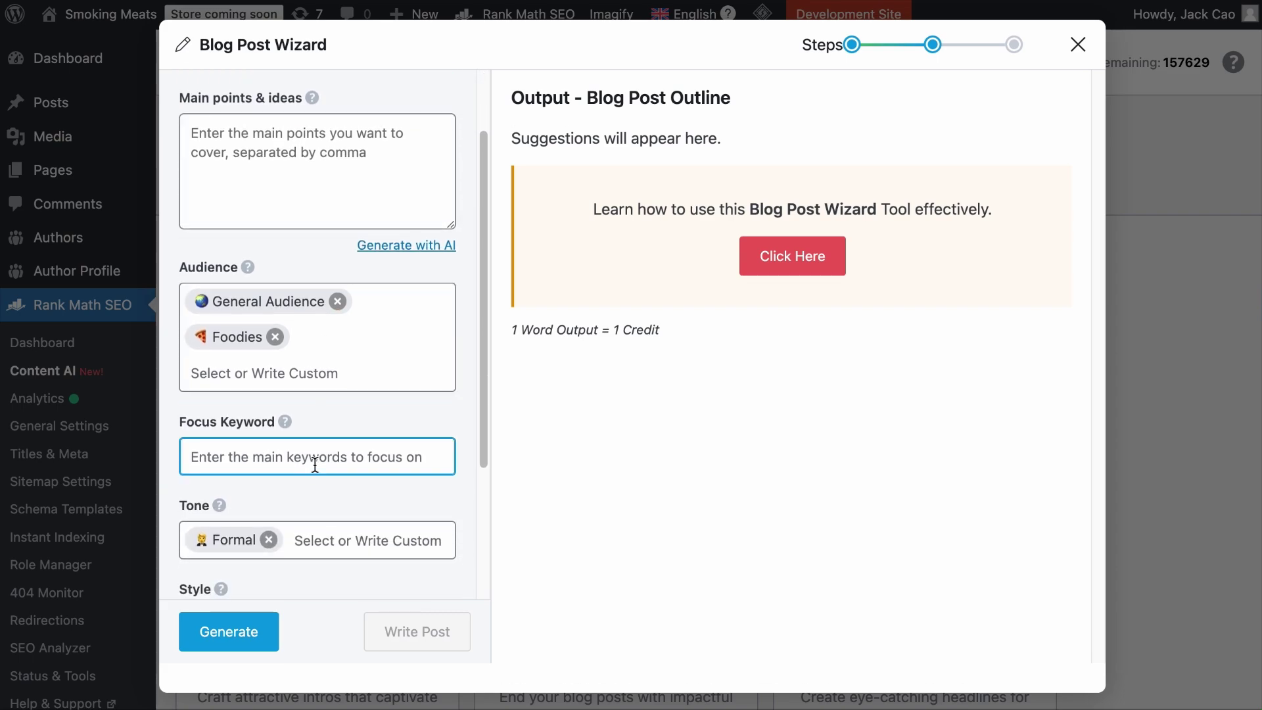
key(ctrl+v)
key(Return)
Set the writing style to Listicle
scroll(309, 465, down, 3)
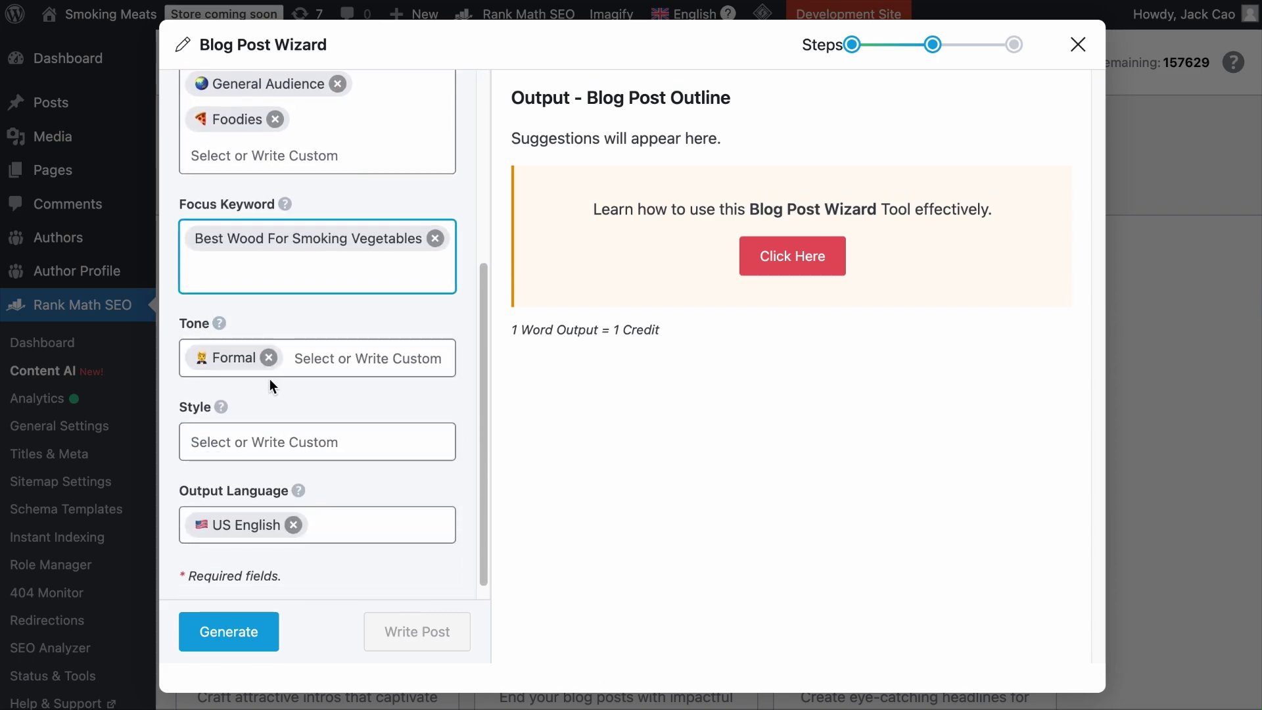
click(281, 345)
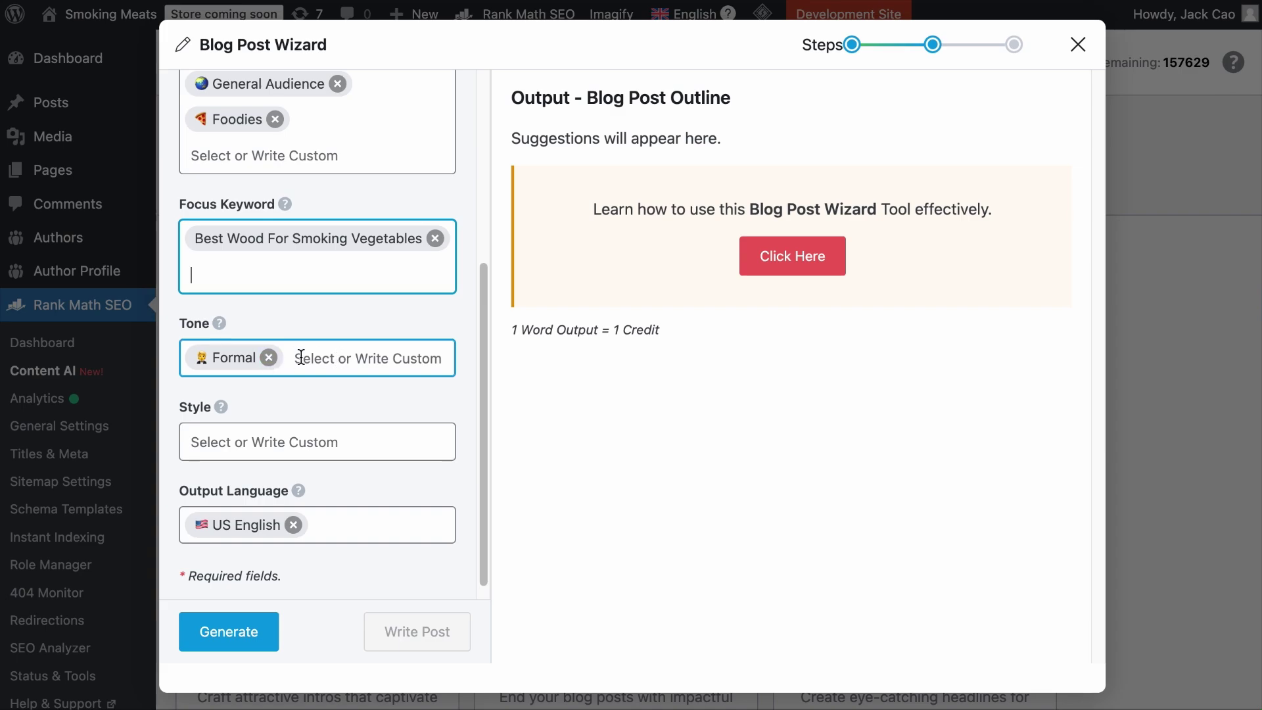
scroll(301, 356, down, 1)
click(295, 431)
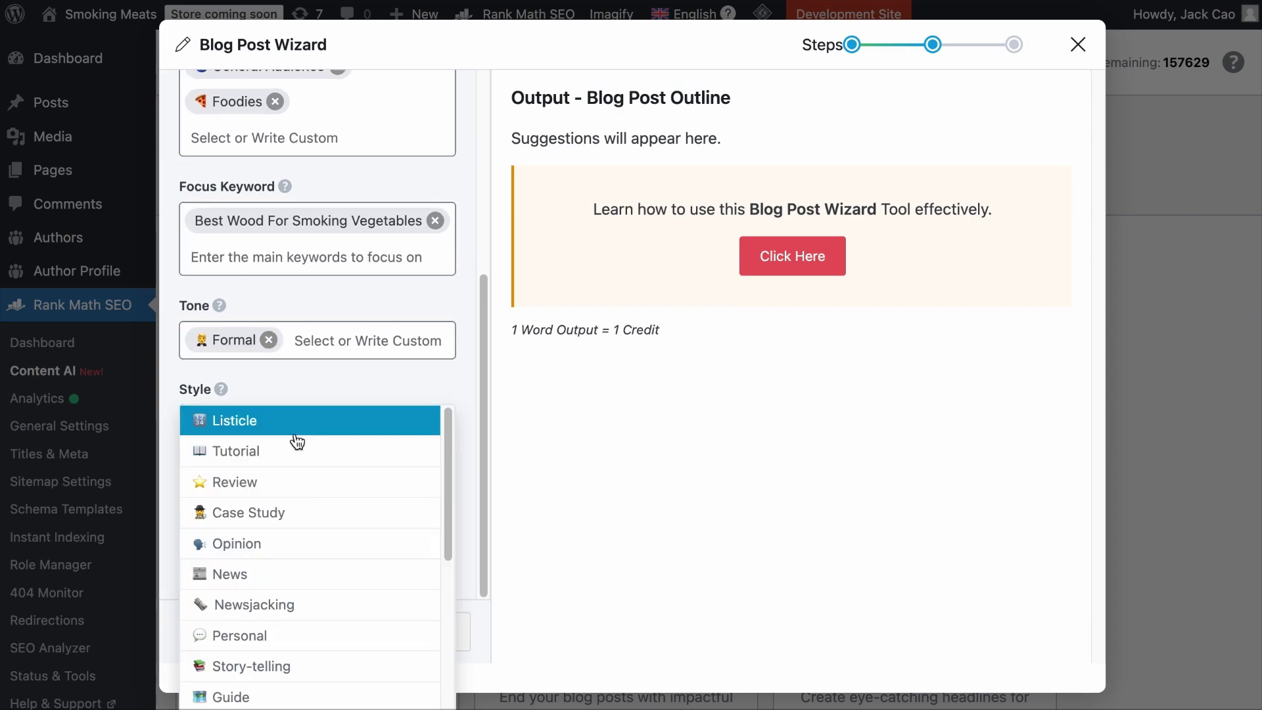
scroll(305, 461, down, 2)
scroll(310, 481, down, 5)
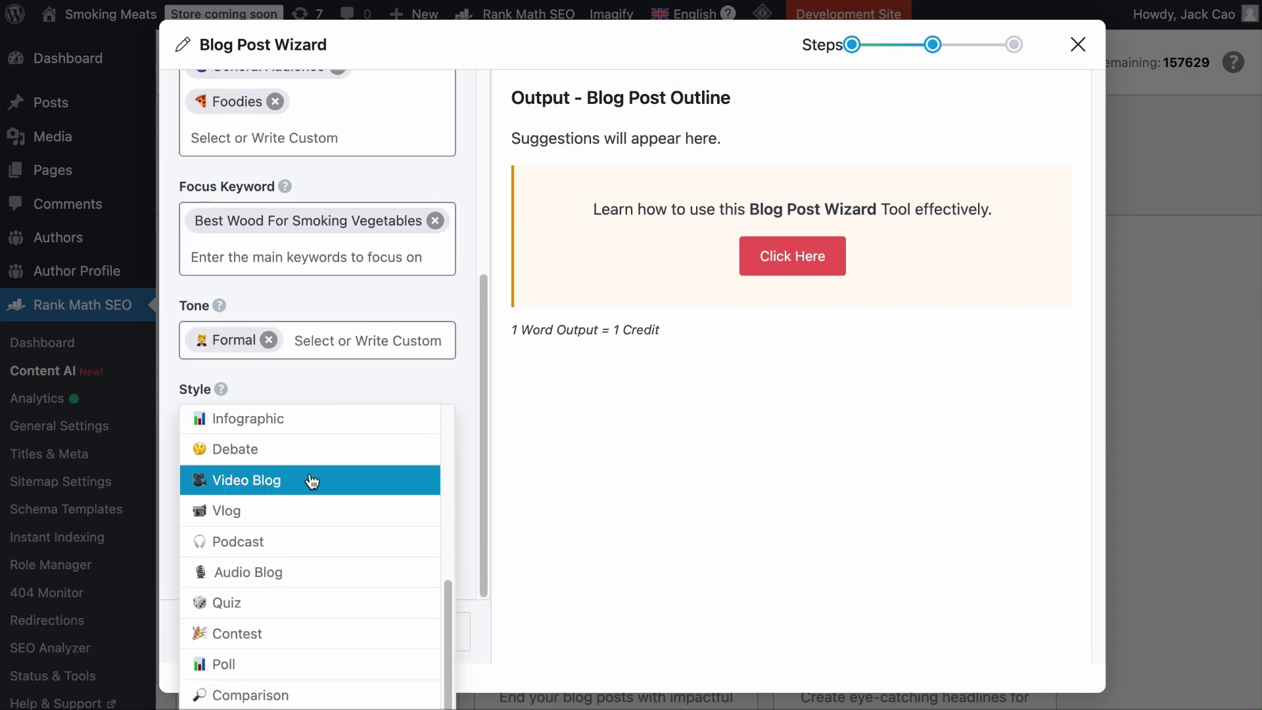
scroll(309, 478, up, 6)
click(259, 424)
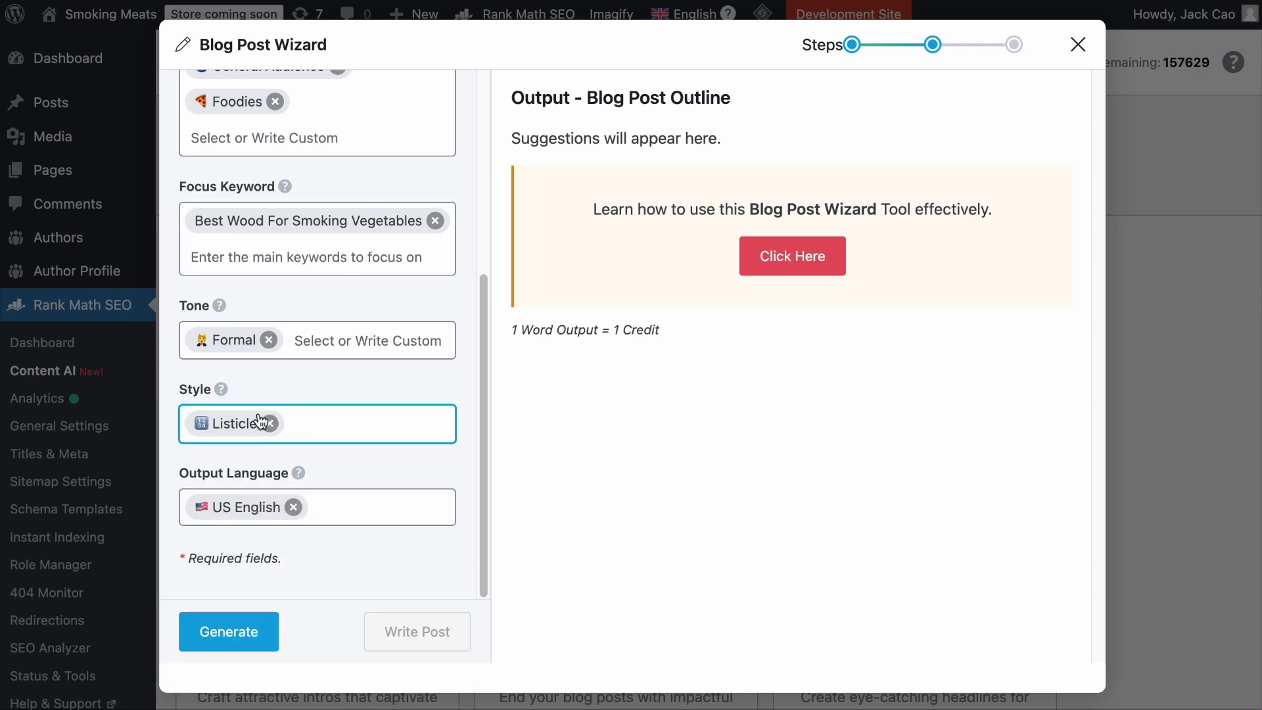
Reselect US English as the output language and generate the outline
click(294, 507)
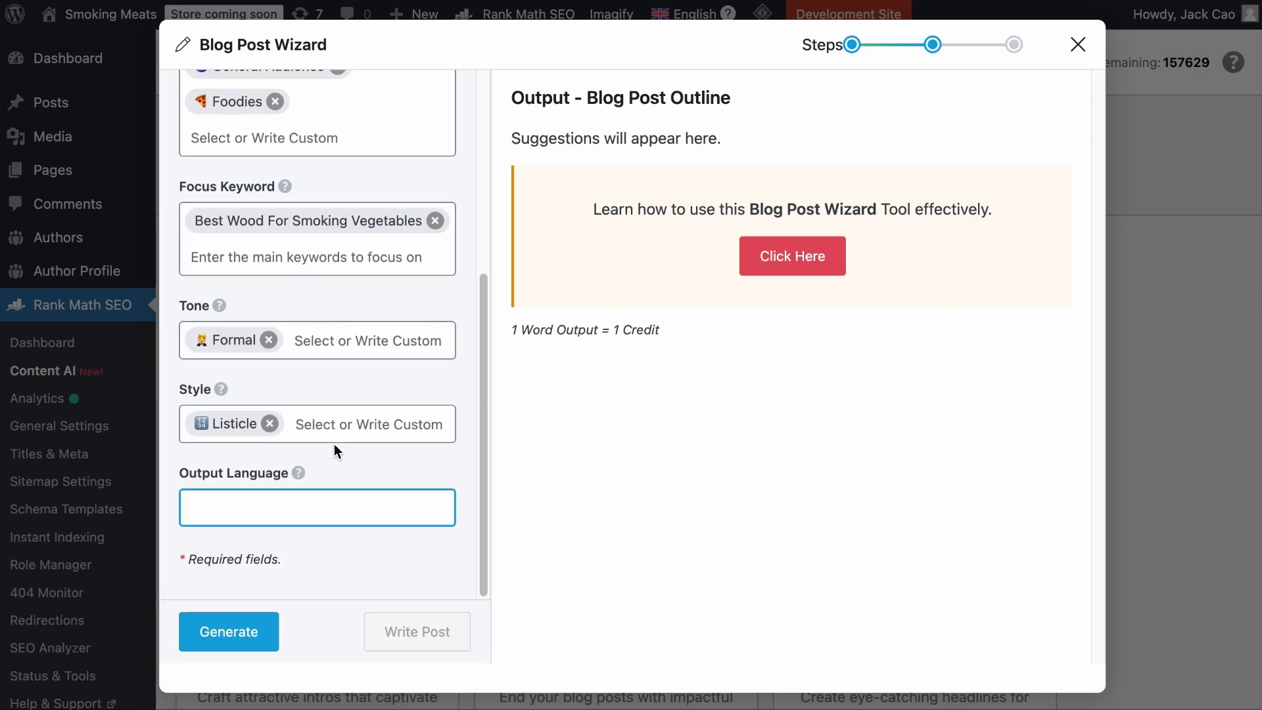
click(326, 506)
scroll(330, 534, down, 10)
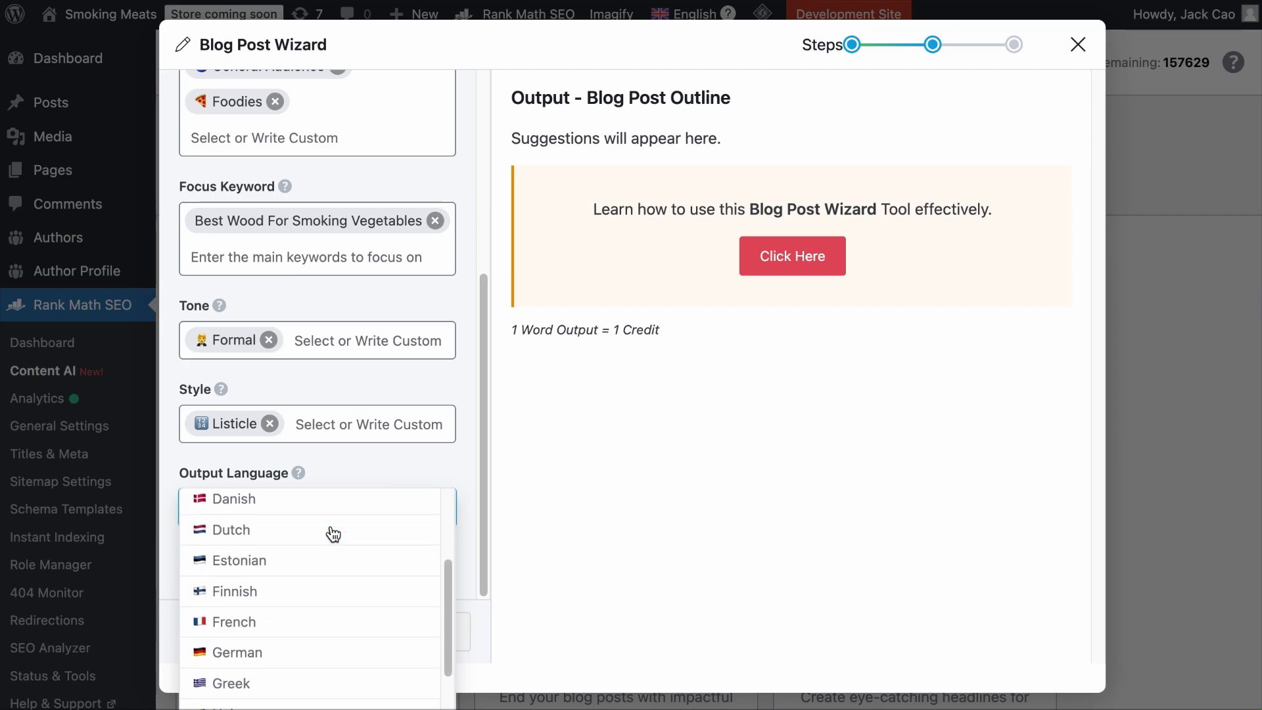
scroll(333, 532, up, 10)
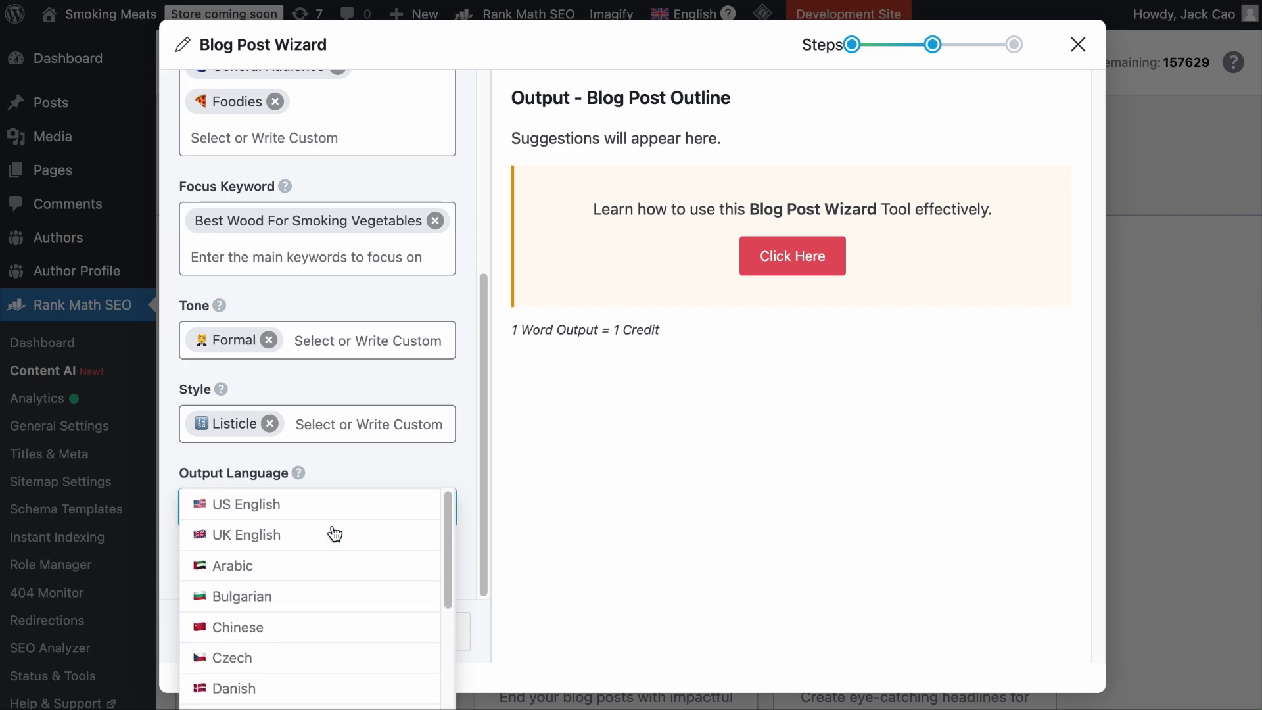
click(289, 519)
click(220, 636)
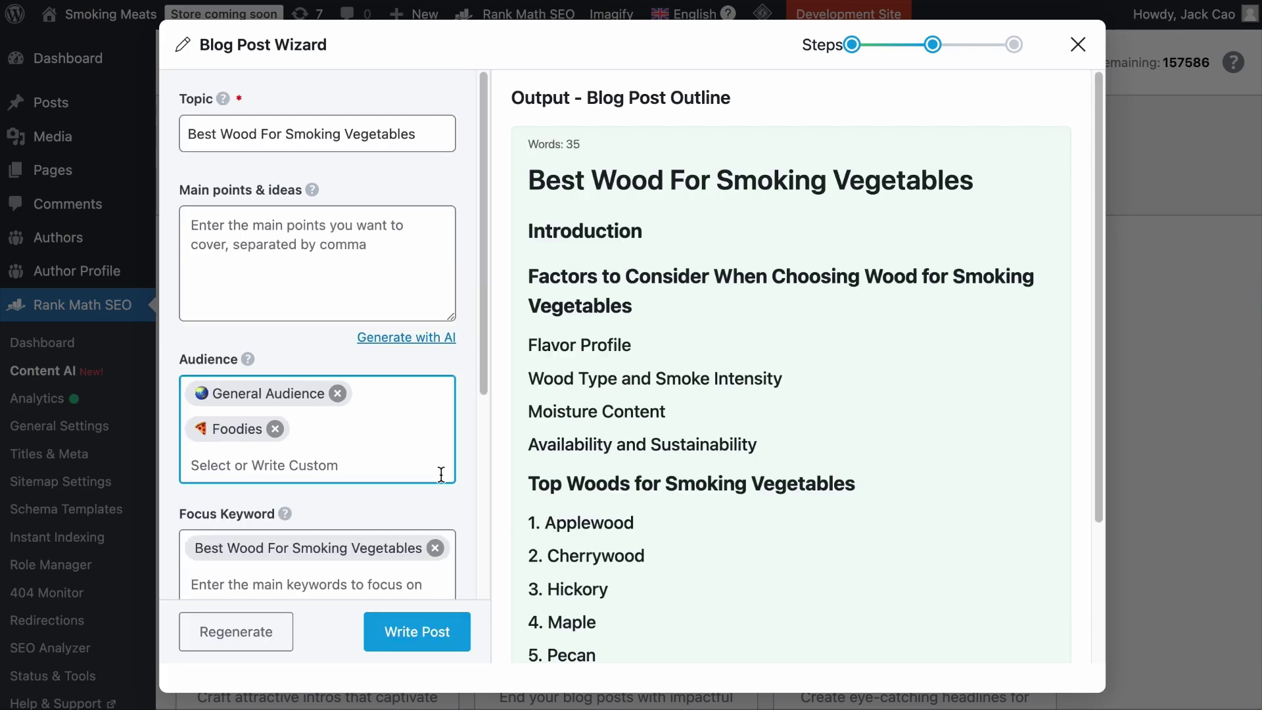
Replace the Formal tone with Informal and Conversational, then write the full post
scroll(815, 454, down, 5)
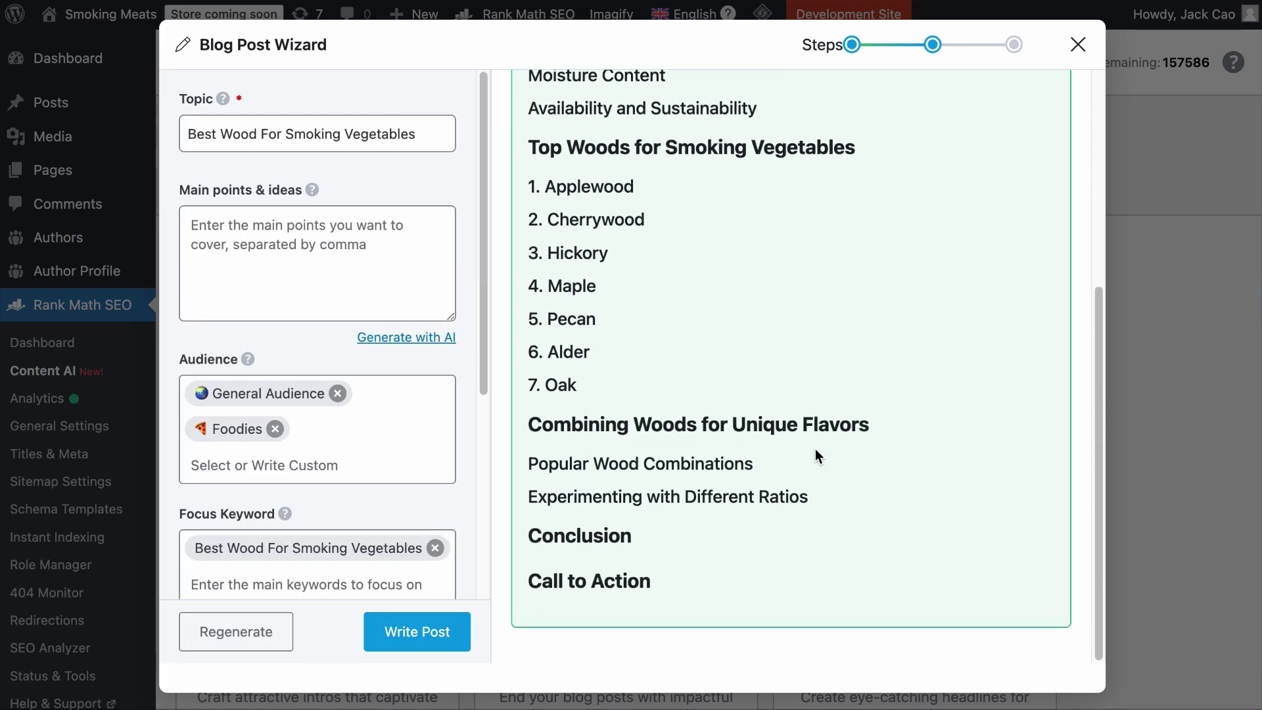
scroll(815, 450, up, 5)
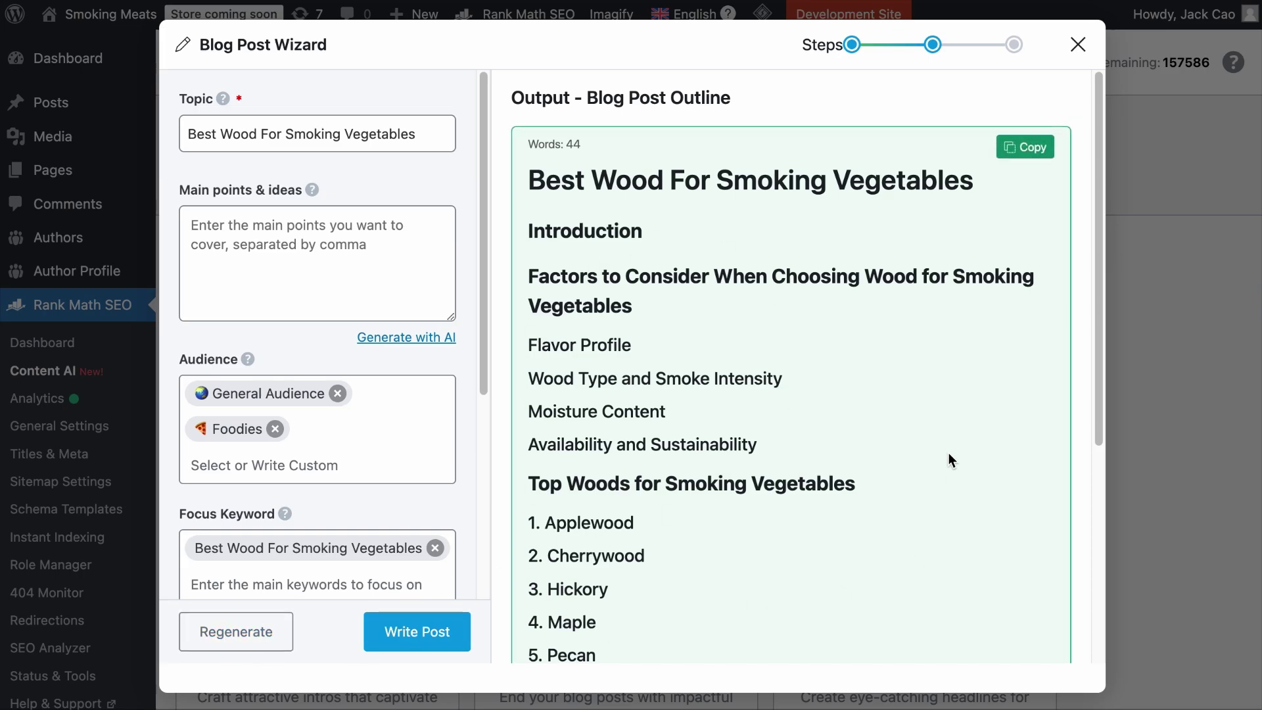
scroll(399, 437, down, 5)
click(277, 340)
click(285, 341)
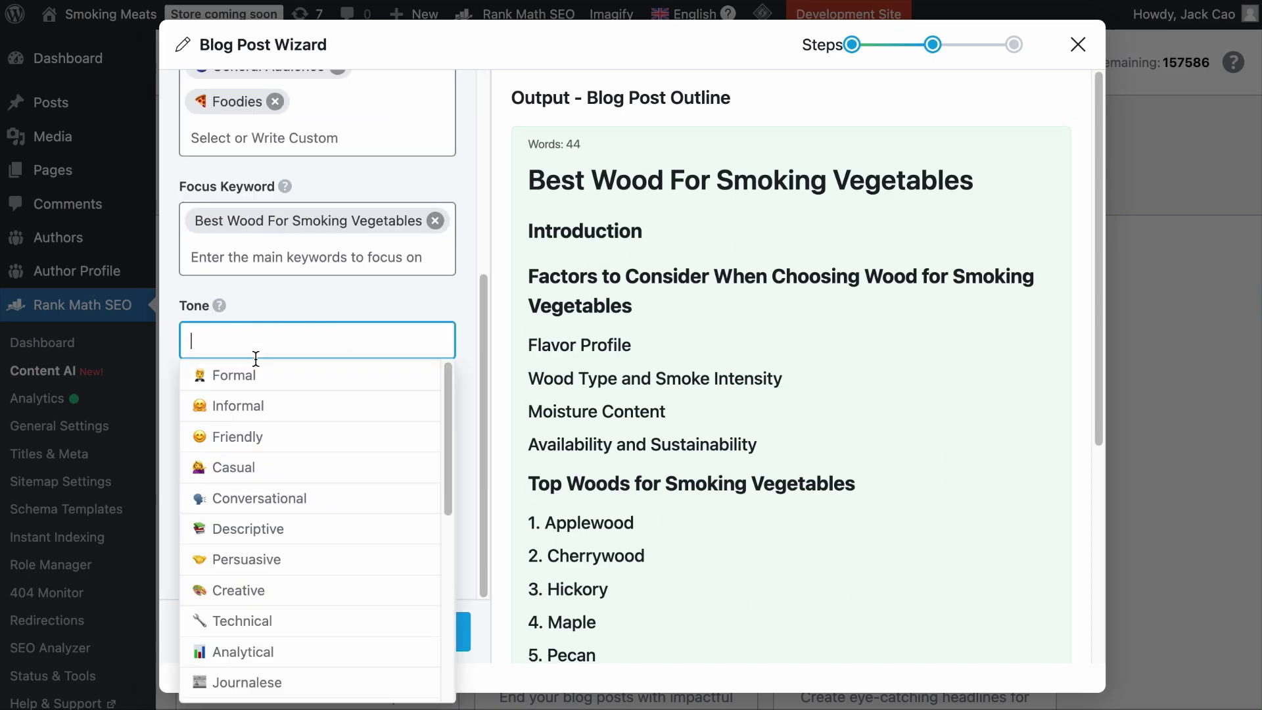
click(251, 394)
click(355, 340)
click(299, 466)
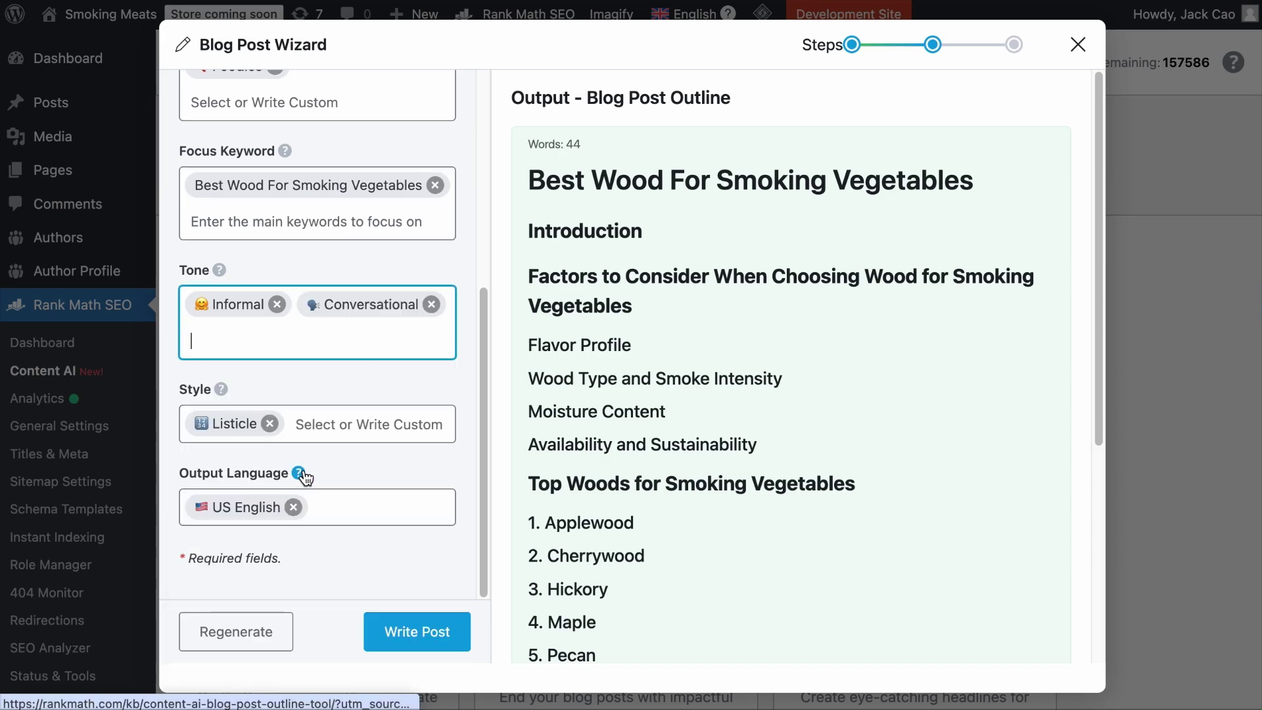
click(426, 628)
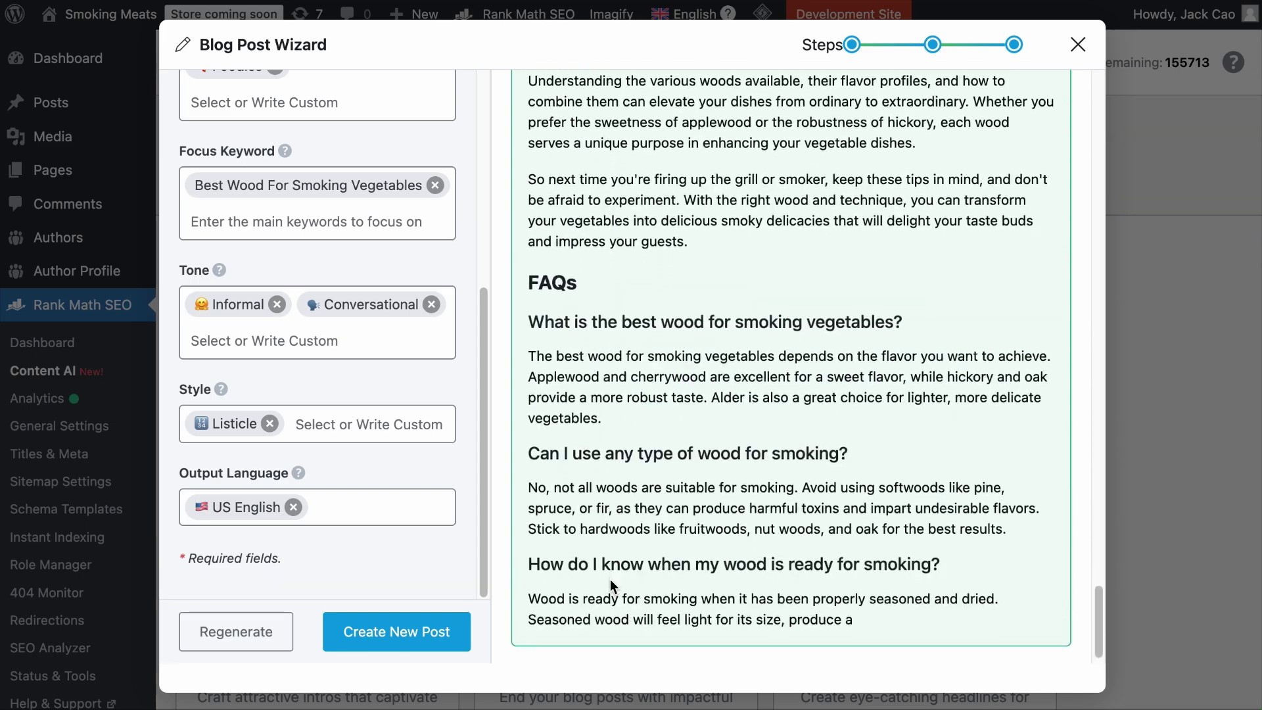
Review the 1,874-word generated article and create a new post from it
scroll(771, 401, up, 5)
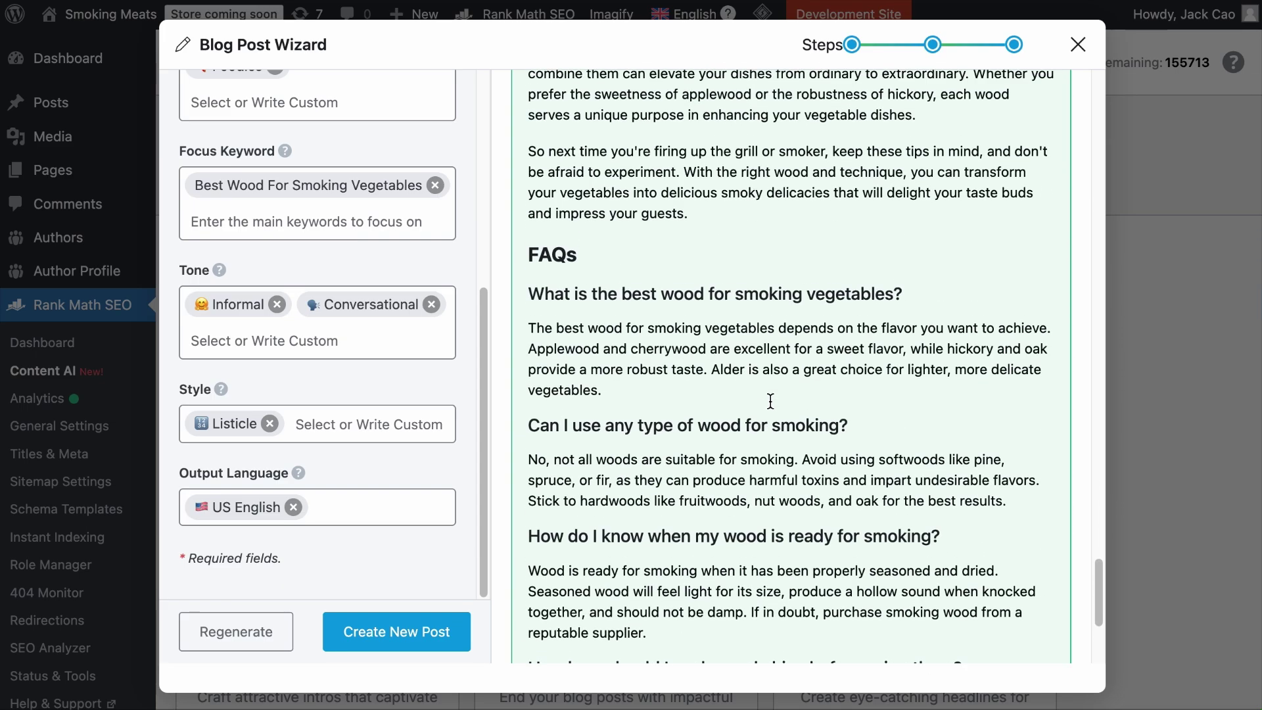
scroll(777, 322, up, 5)
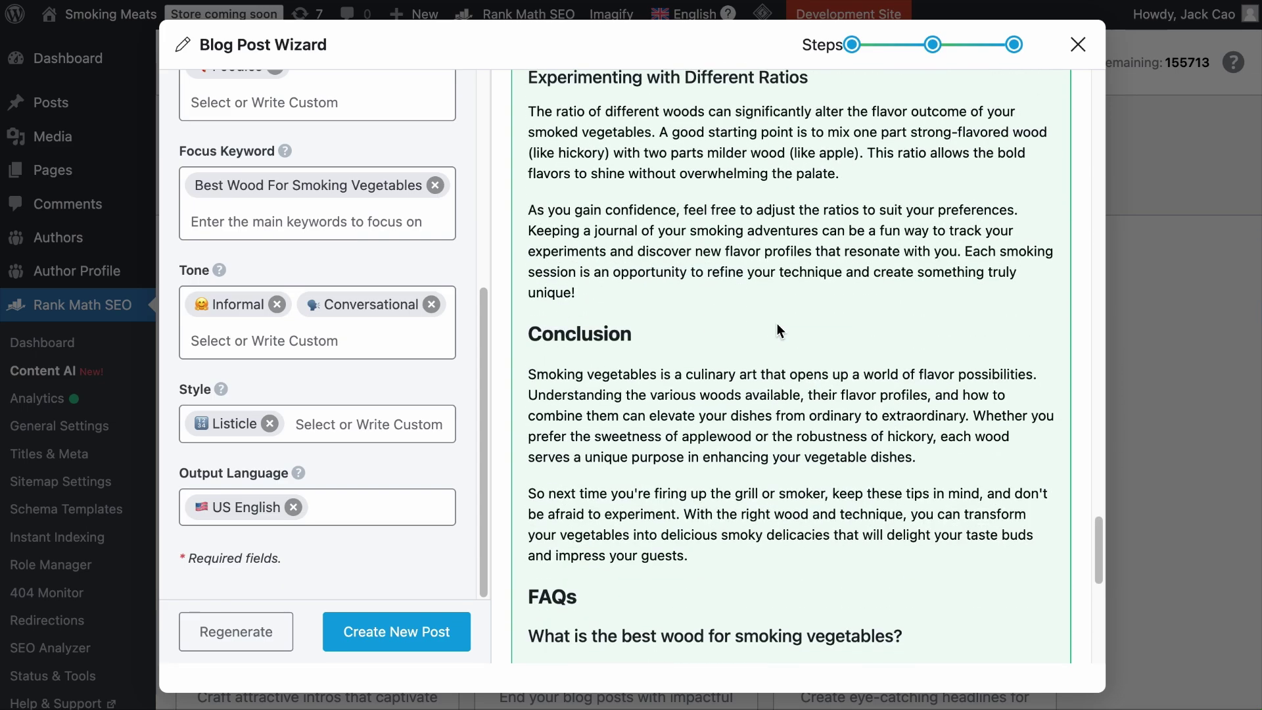
scroll(962, 395, up, 7)
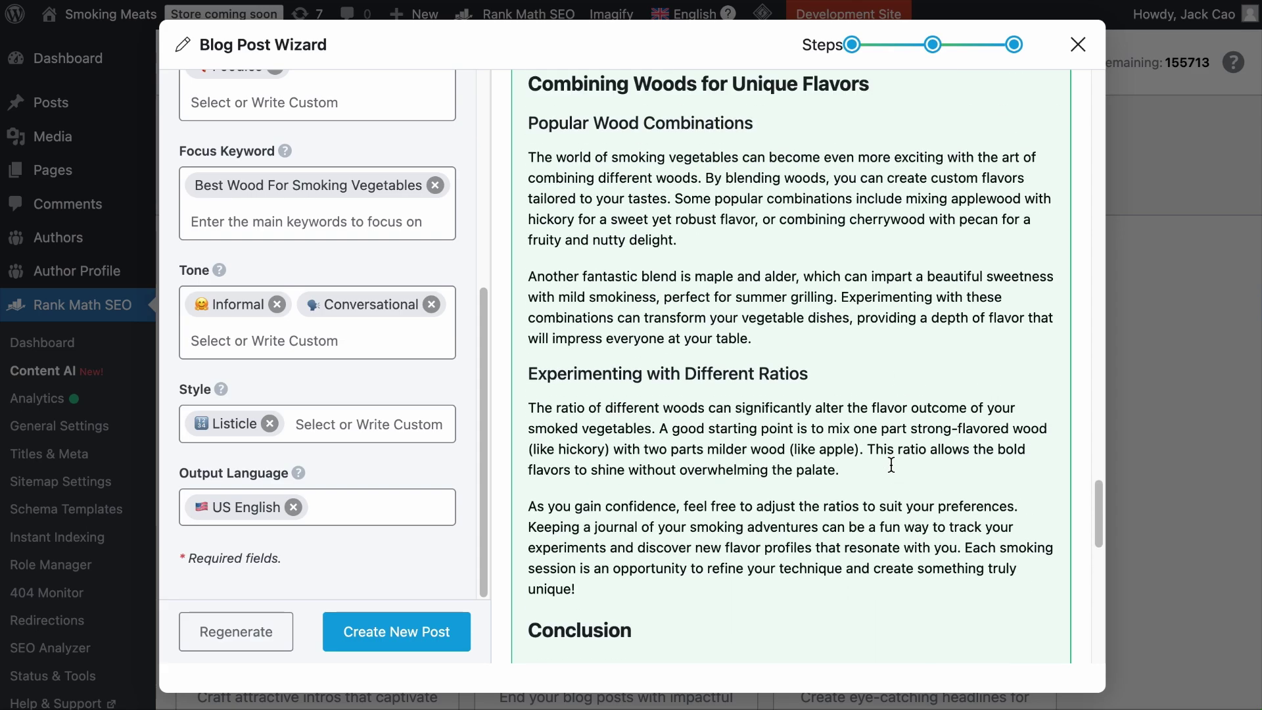
scroll(890, 469, up, 4)
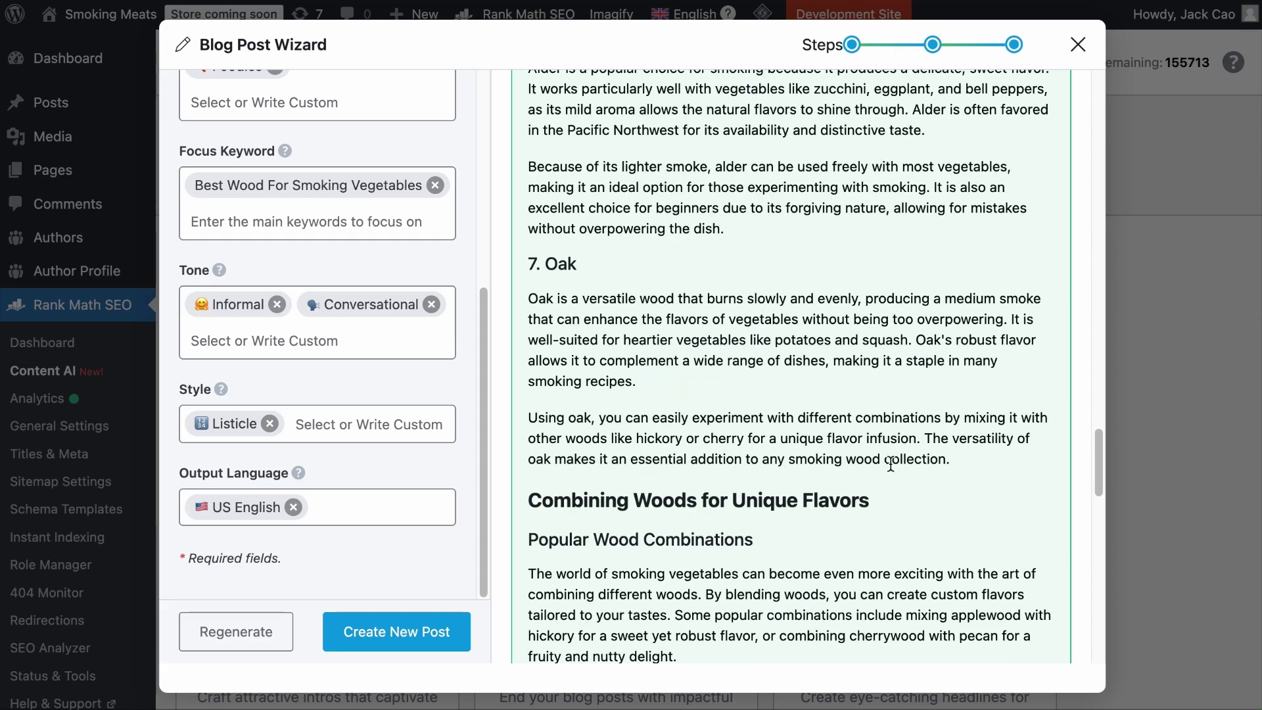
scroll(892, 455, up, 5)
scroll(891, 456, up, 15)
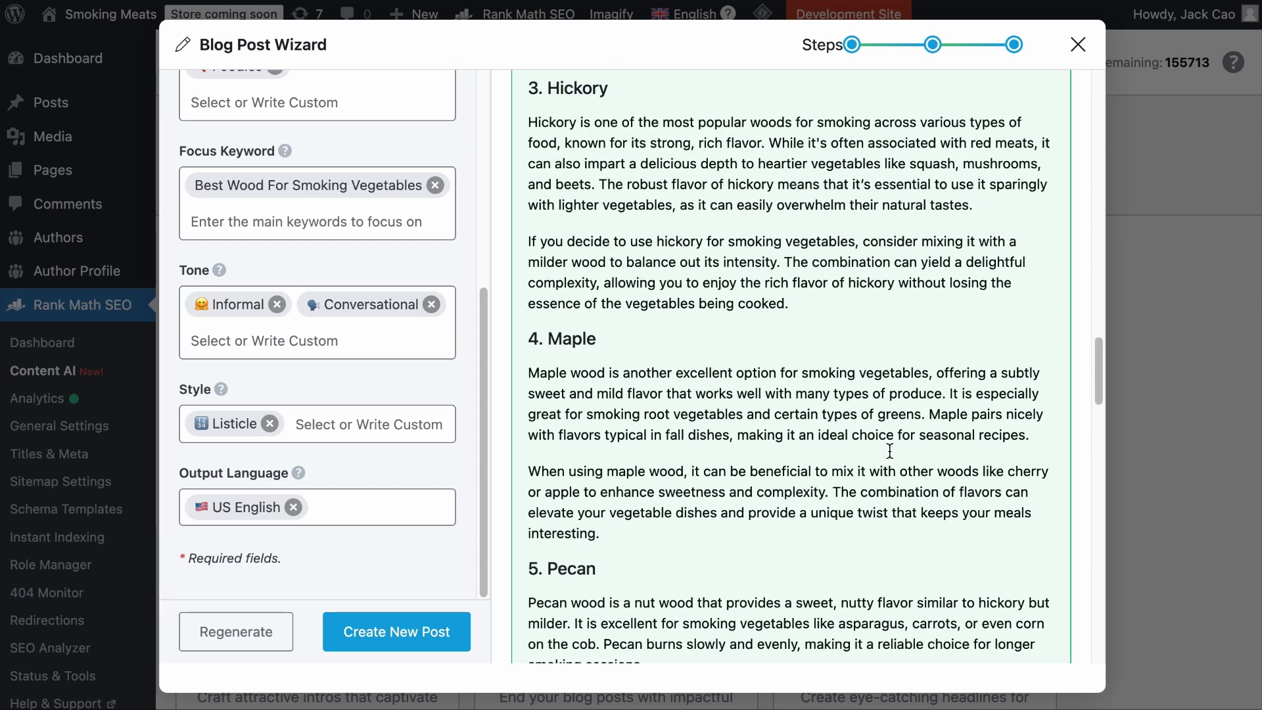
scroll(890, 451, up, 20)
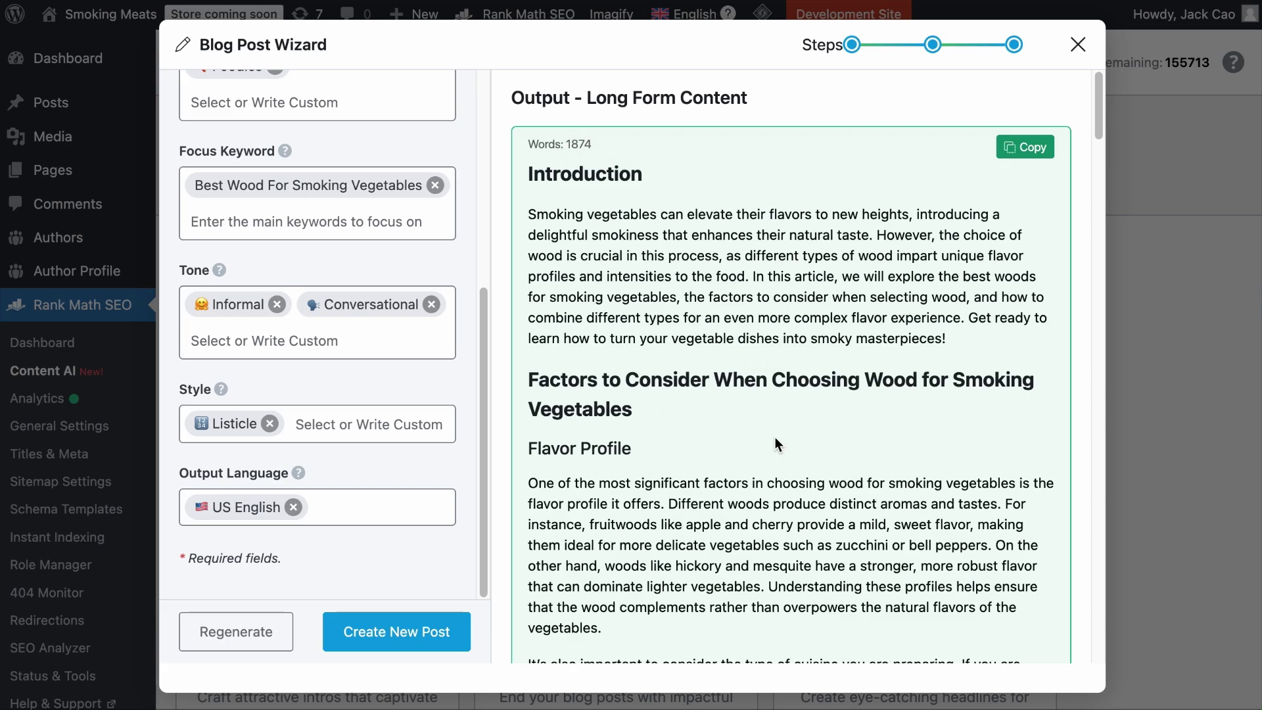
click(408, 638)
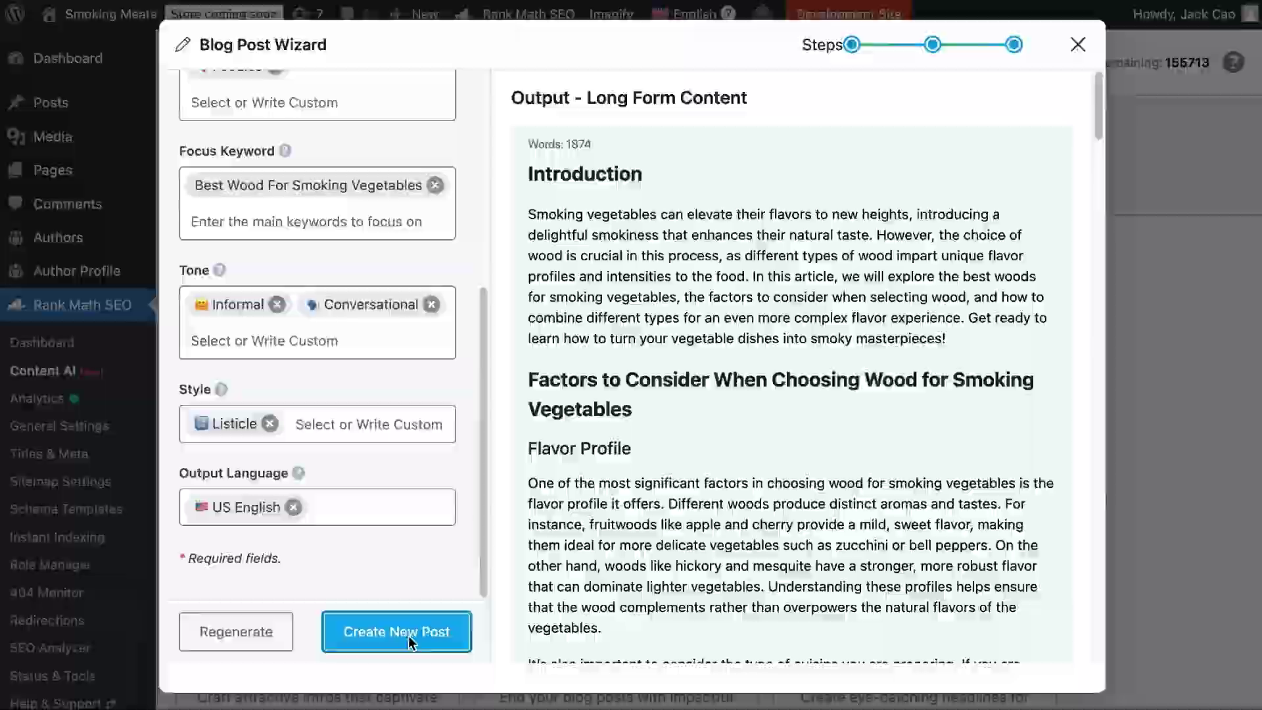
scroll(719, 614, down, 5)
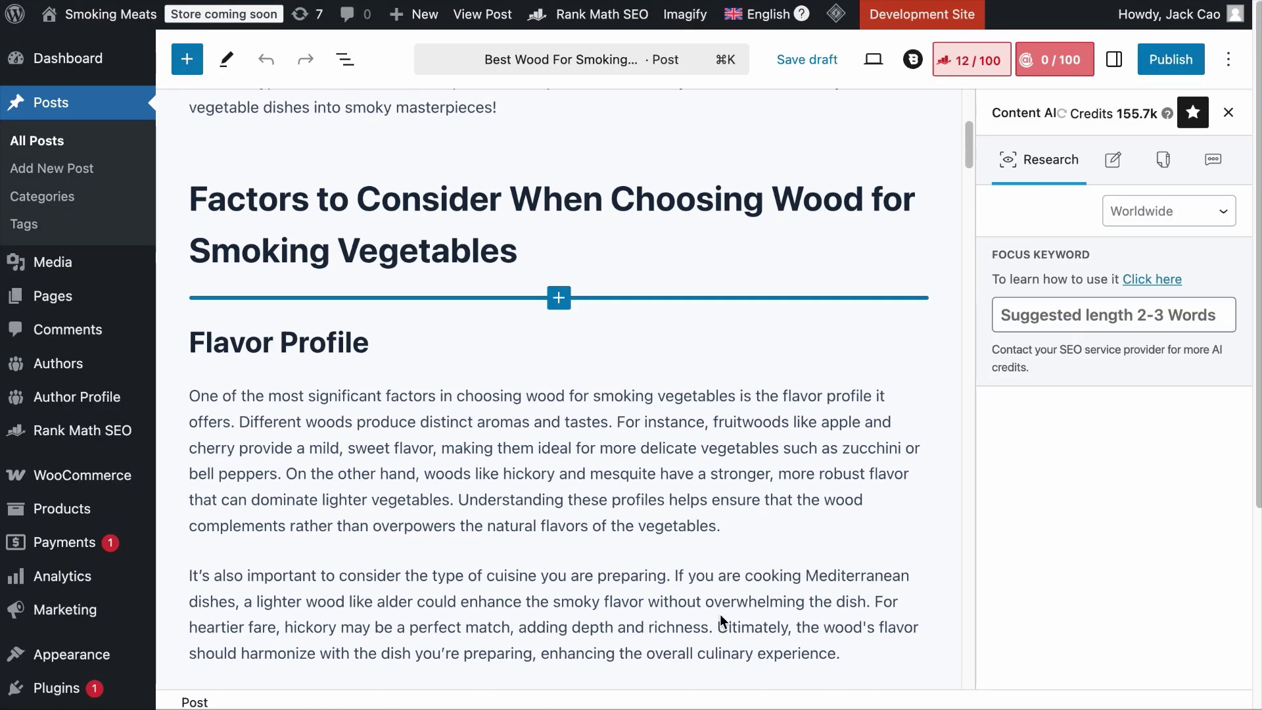
scroll(719, 614, down, 5)
scroll(719, 614, down, 5)
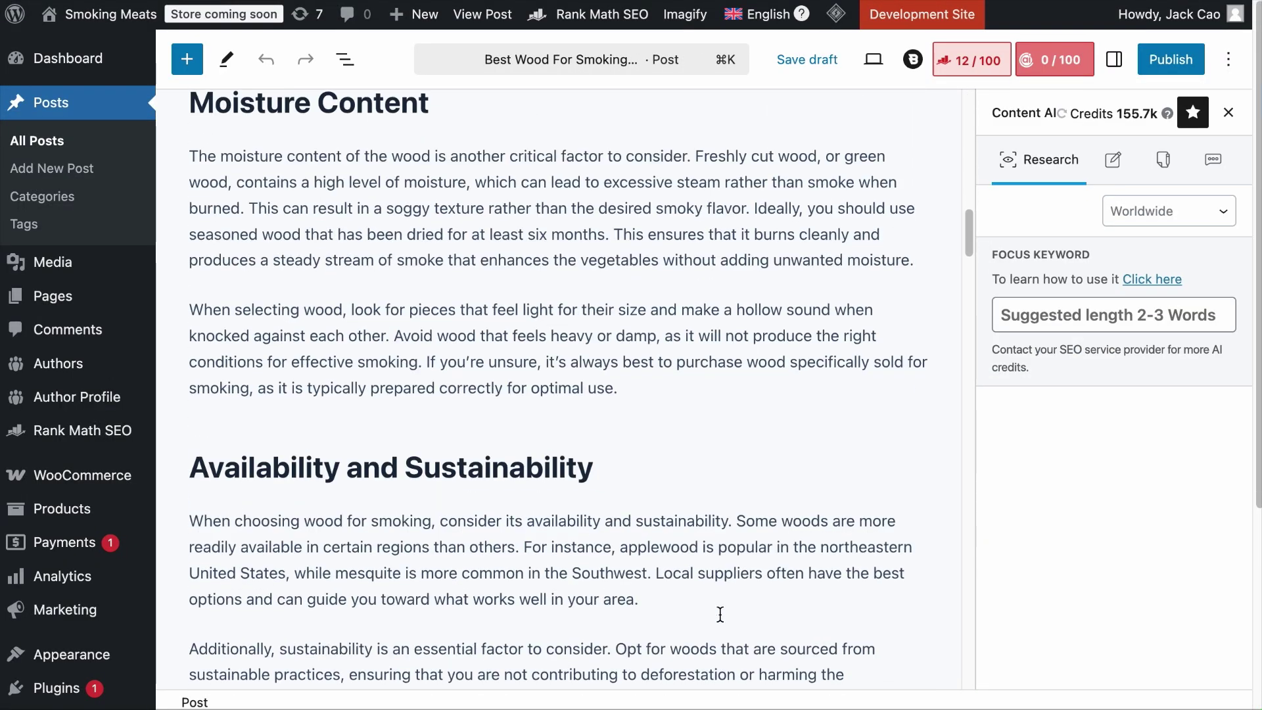
scroll(720, 614, down, 5)
scroll(720, 614, down, 5)
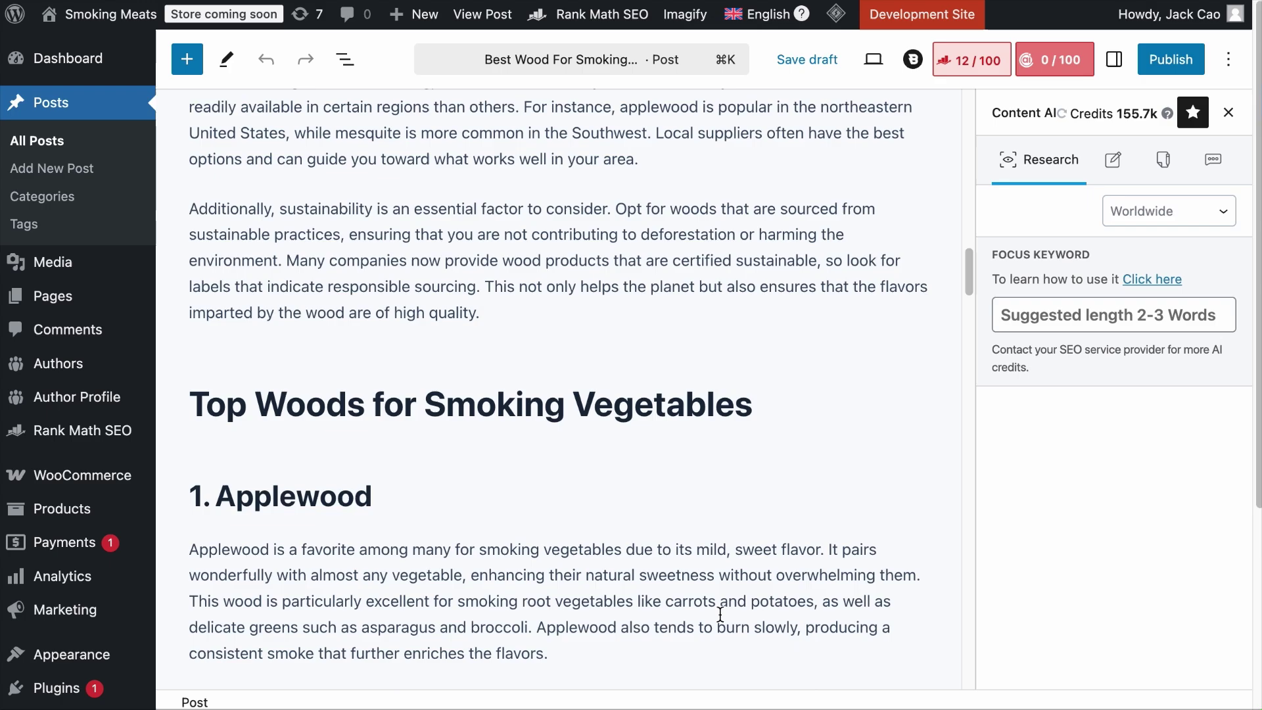
scroll(720, 614, down, 12)
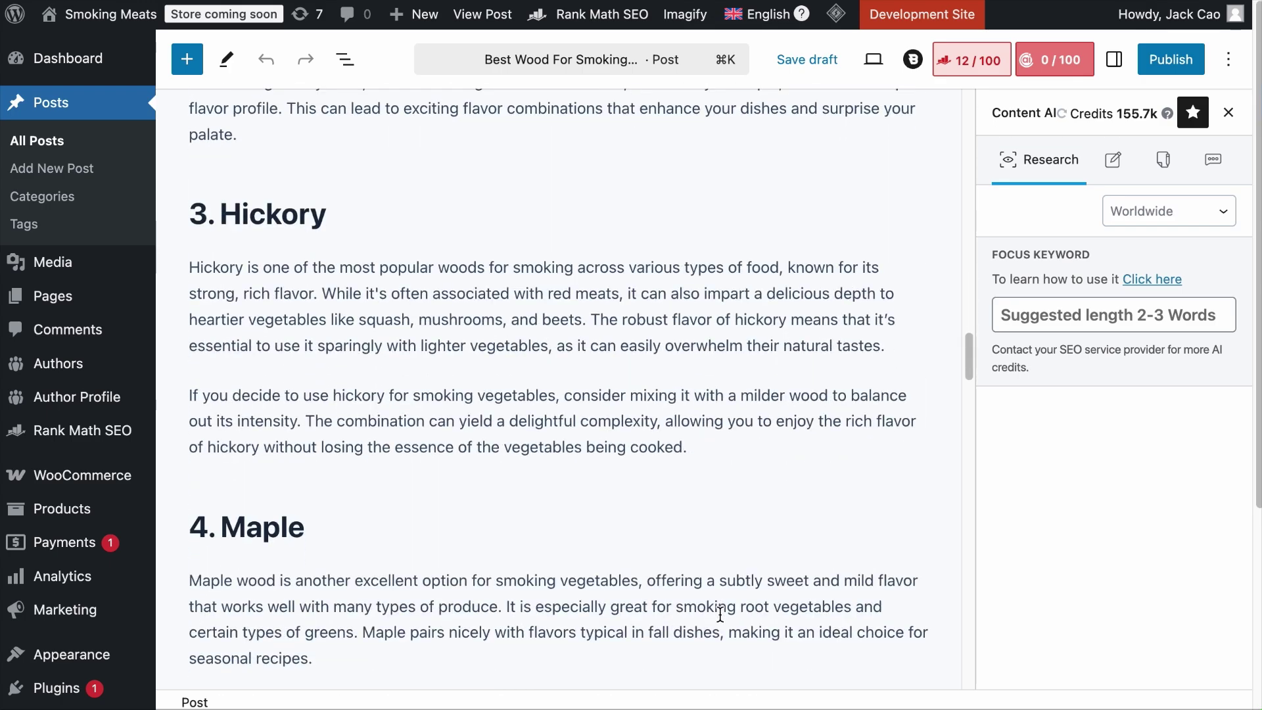
scroll(719, 614, down, 4)
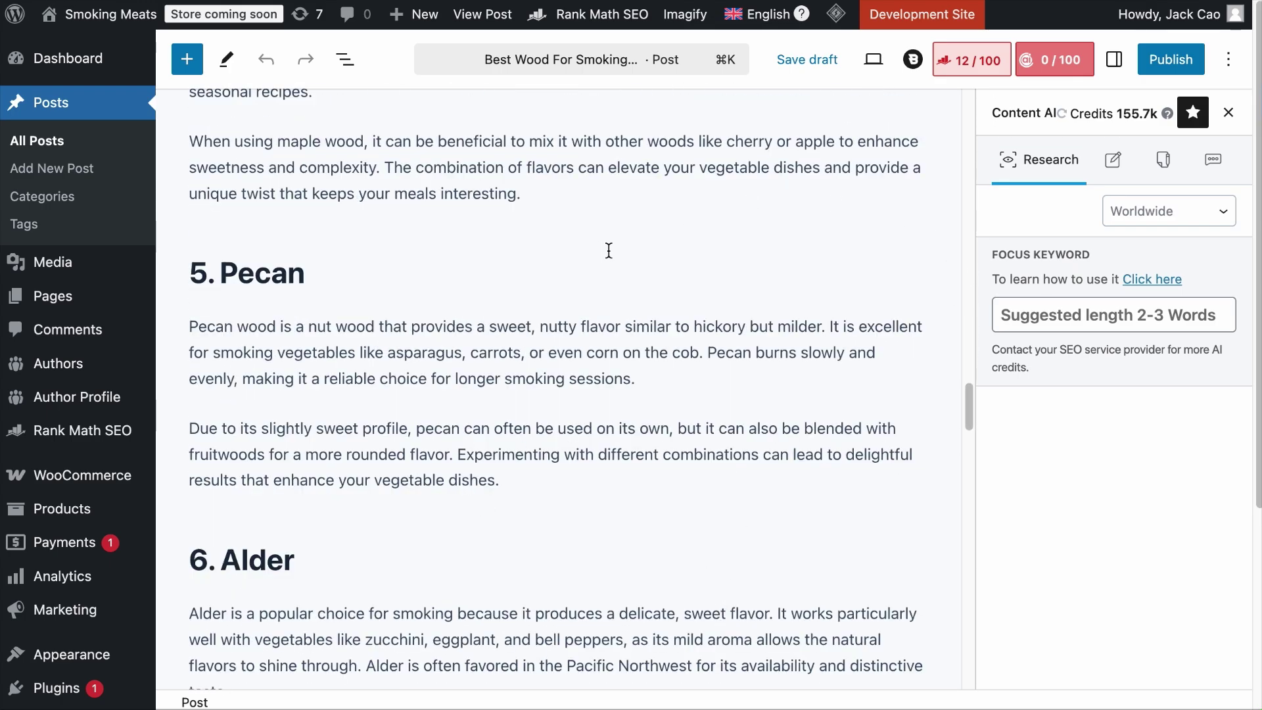
scroll(608, 320, down, 2)
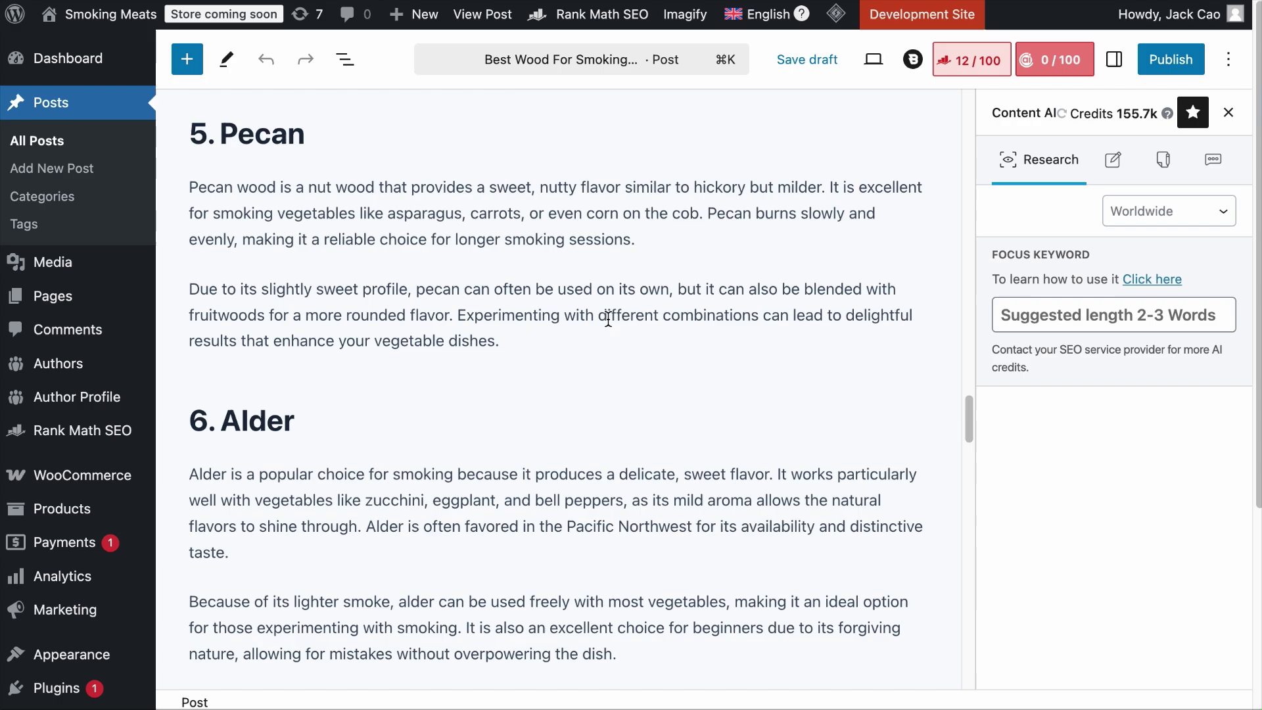
scroll(609, 320, down, 8)
scroll(609, 317, down, 9)
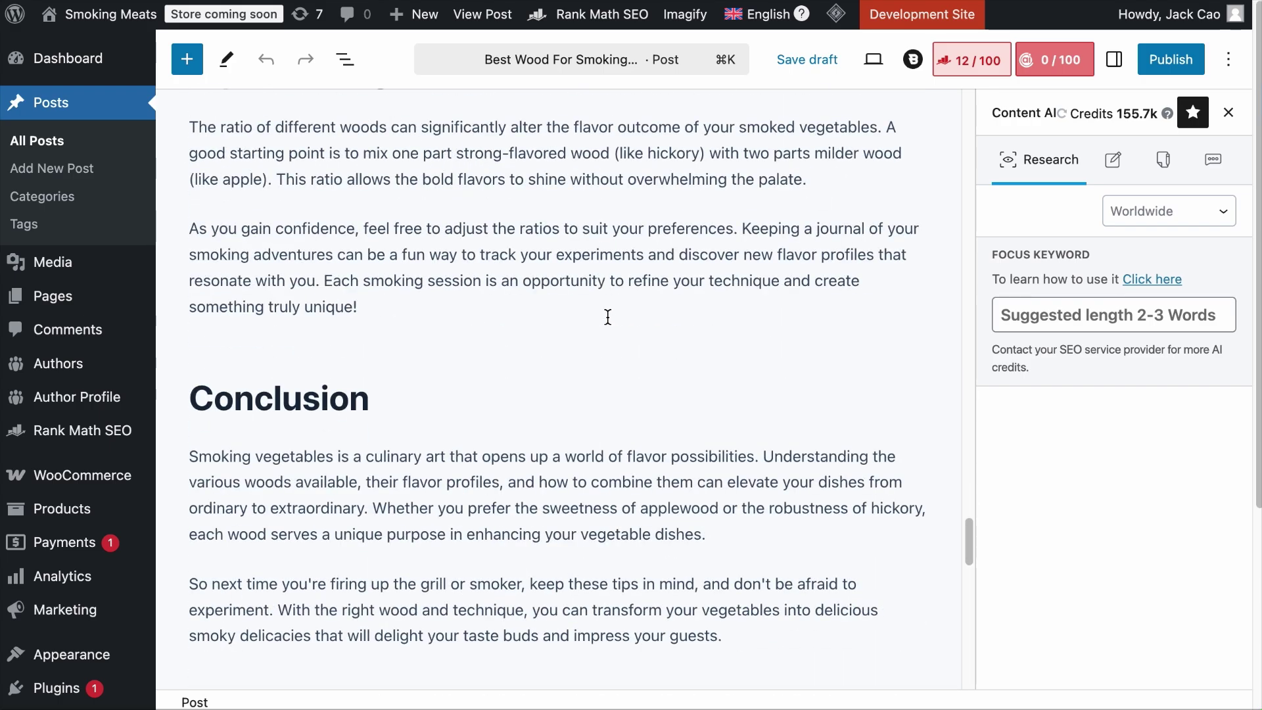
scroll(589, 307, up, 12)
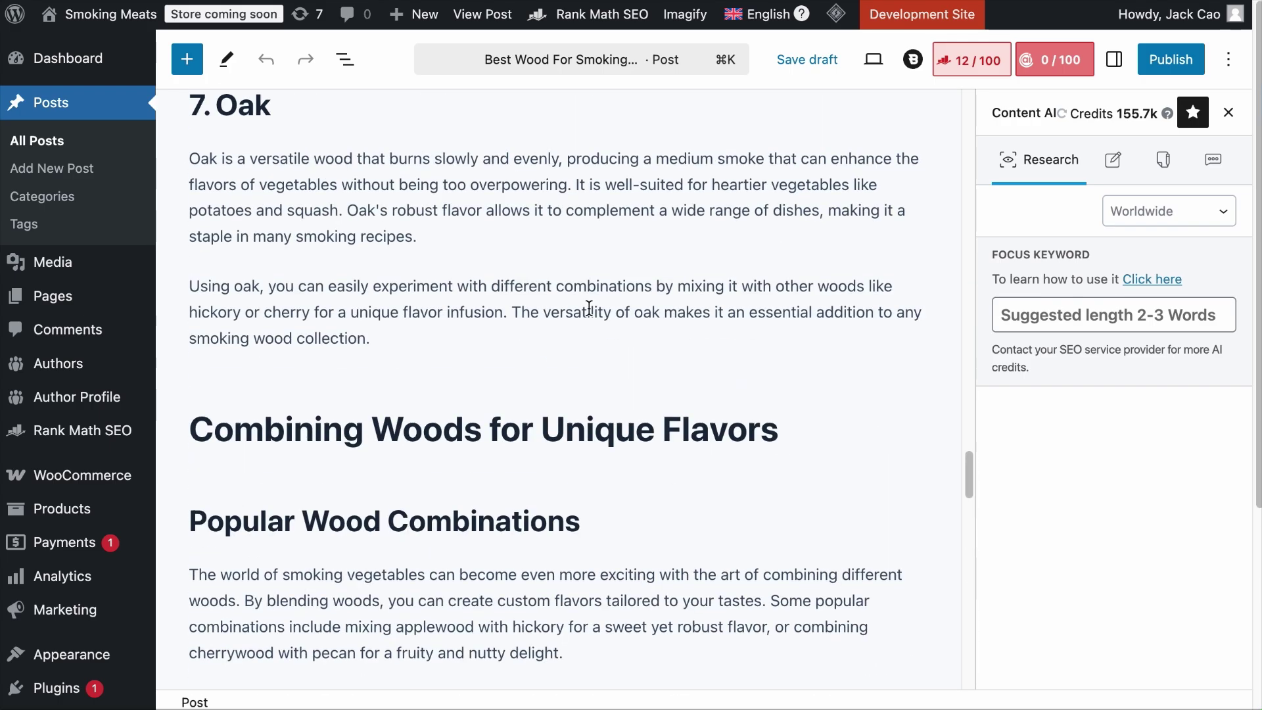
scroll(589, 308, up, 6)
scroll(589, 308, up, 15)
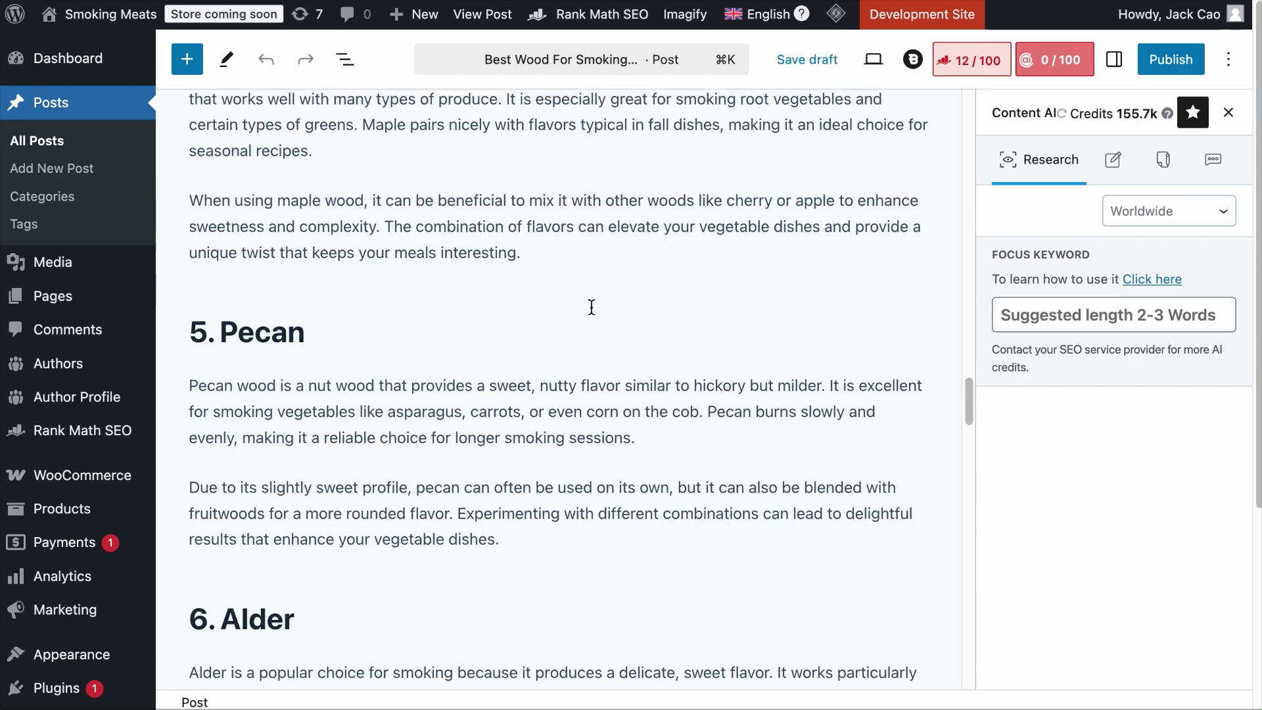
scroll(590, 307, up, 10)
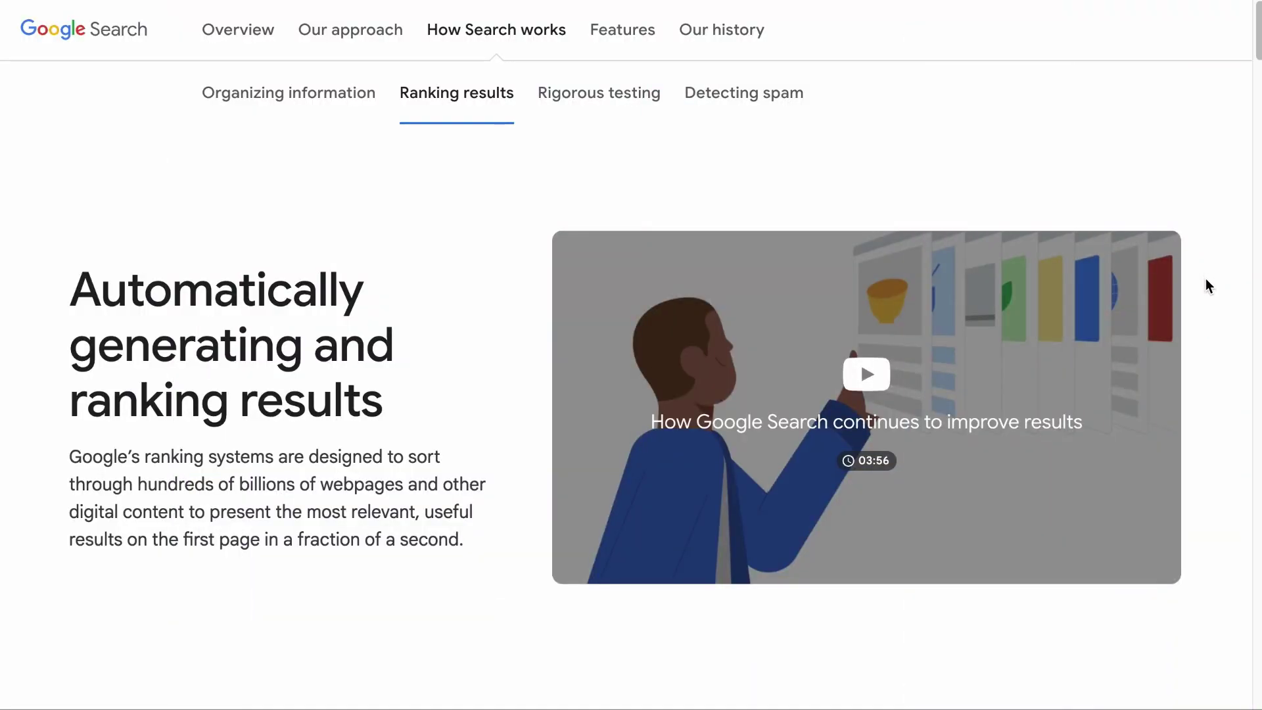
scroll(1206, 279, down, 10)
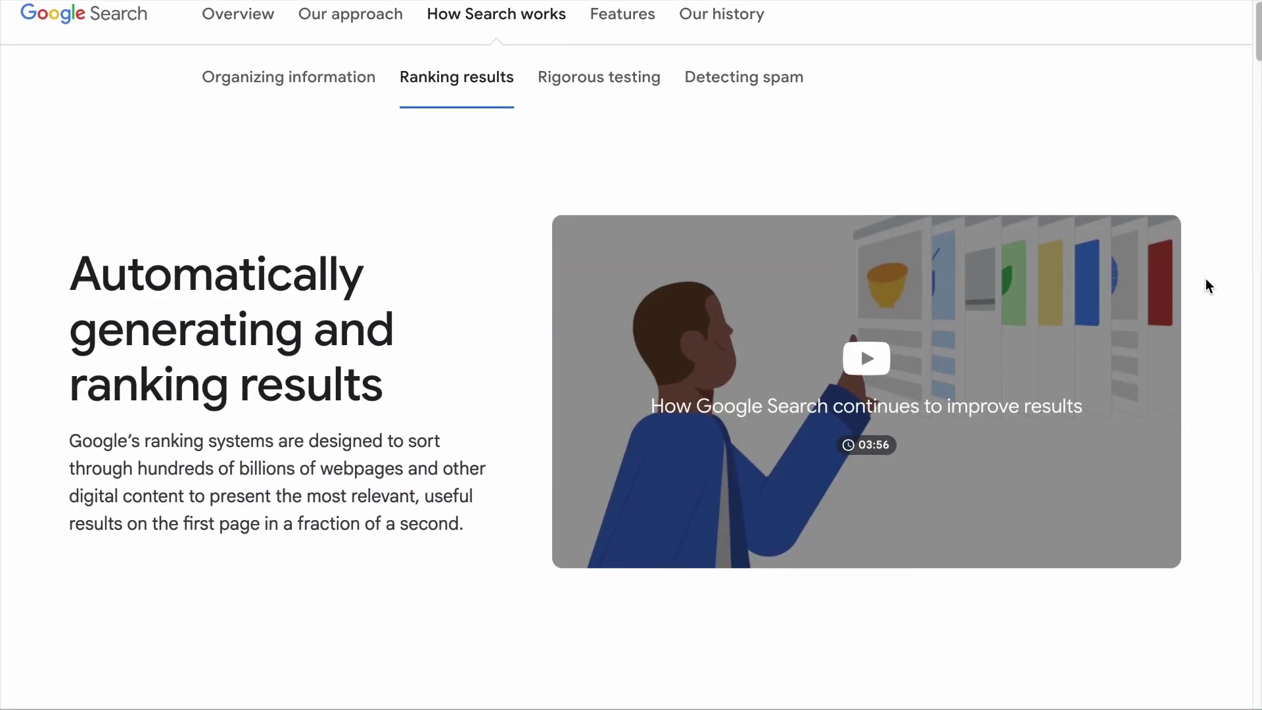
scroll(1206, 278, down, 10)
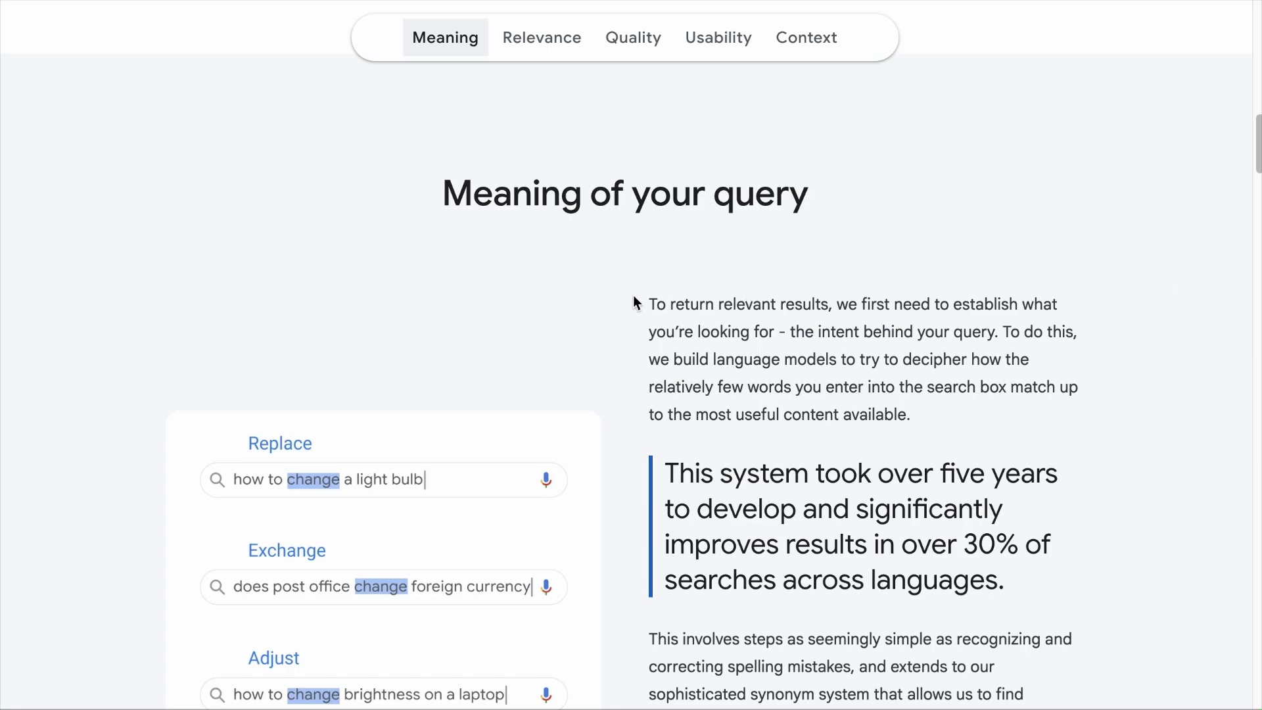
drag(633, 299, 922, 336)
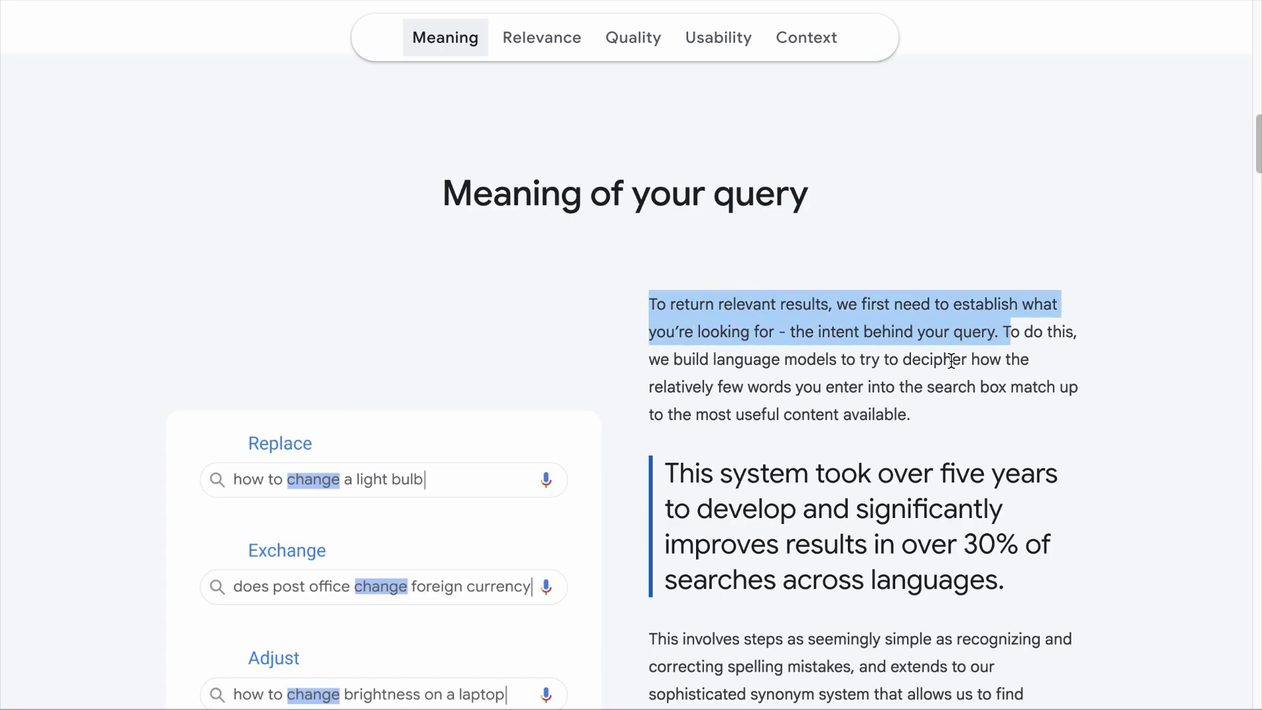
scroll(745, 377, down, 15)
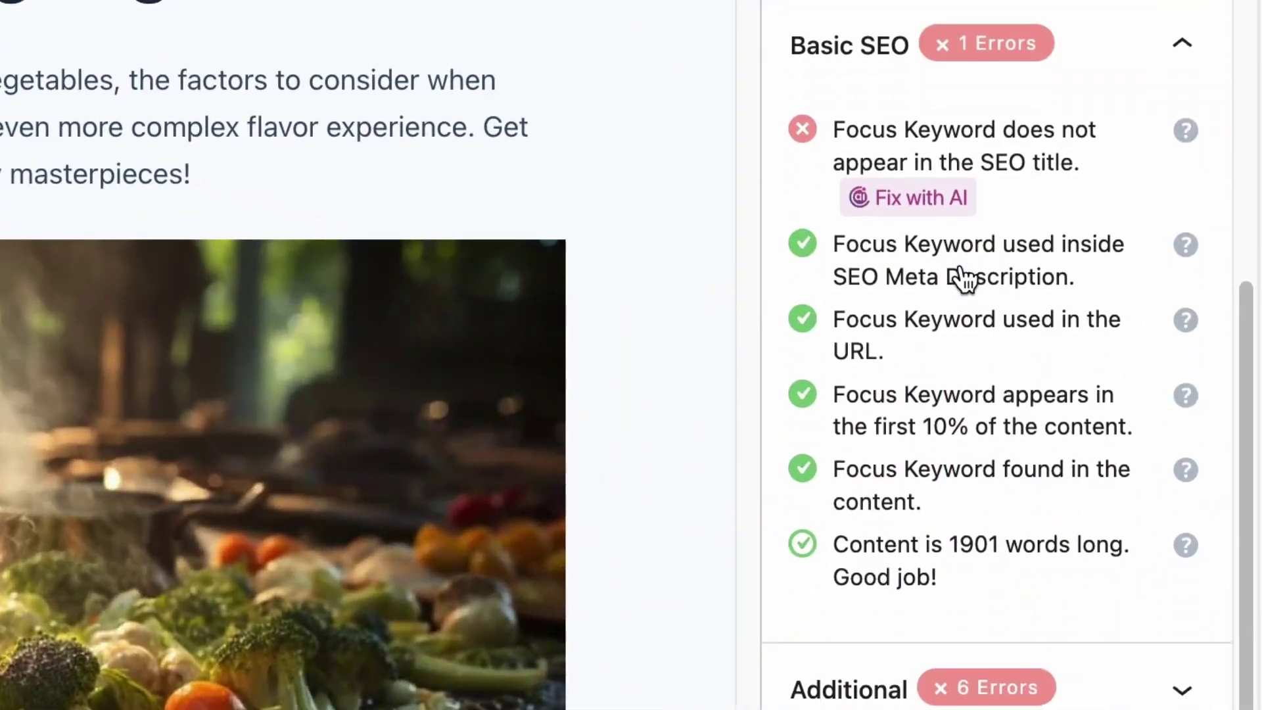
Expand the Additional and Title Readability checks and have AI put the focus keyword first
scroll(1013, 256, down, 1)
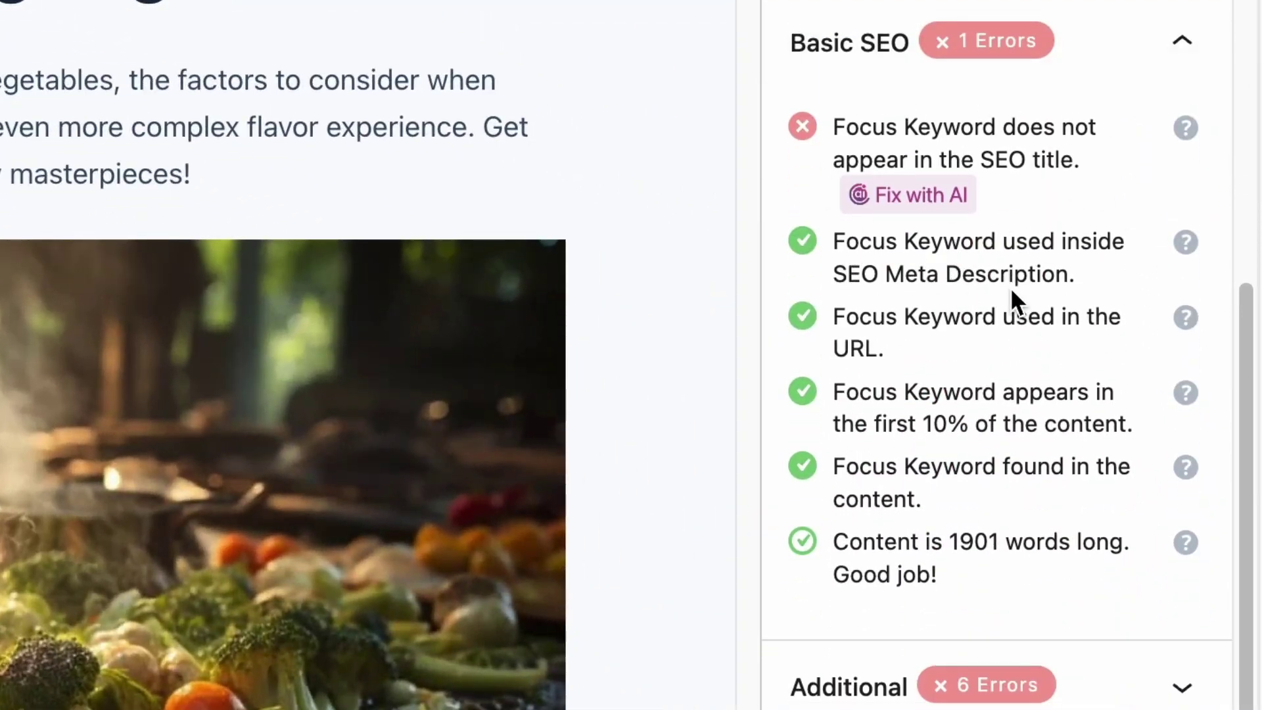
scroll(1009, 270, down, 1)
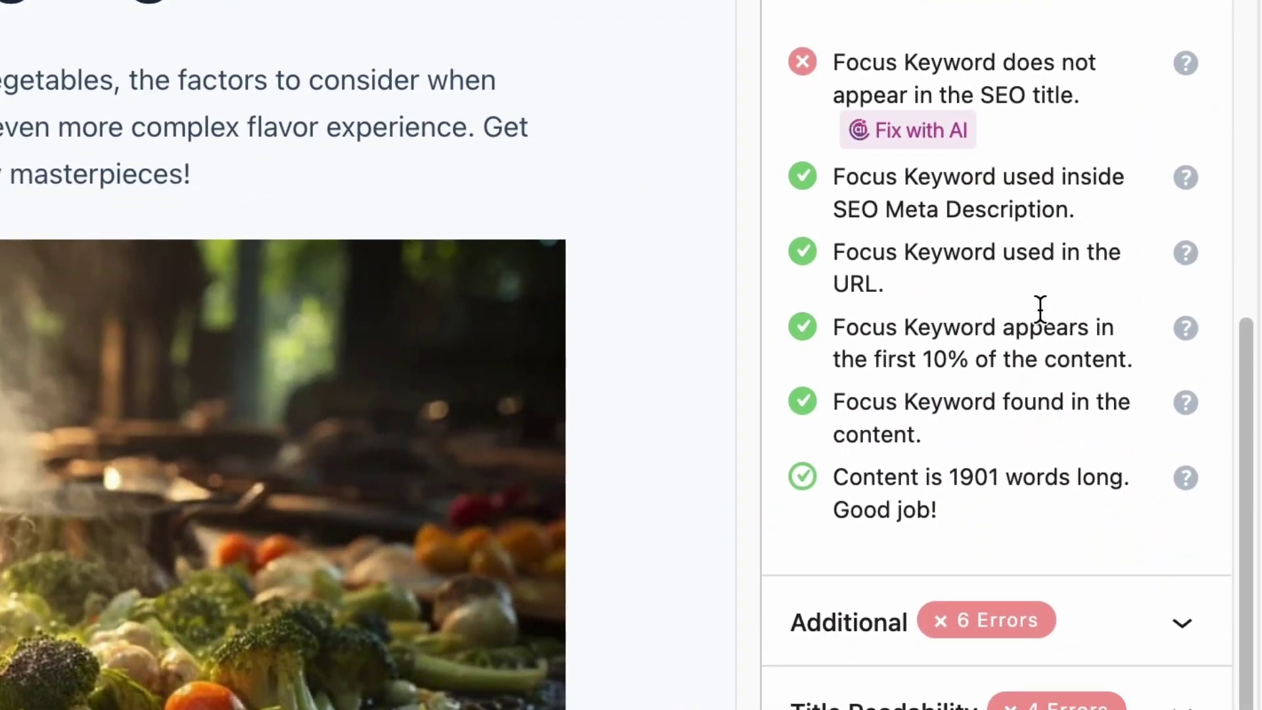
click(1016, 628)
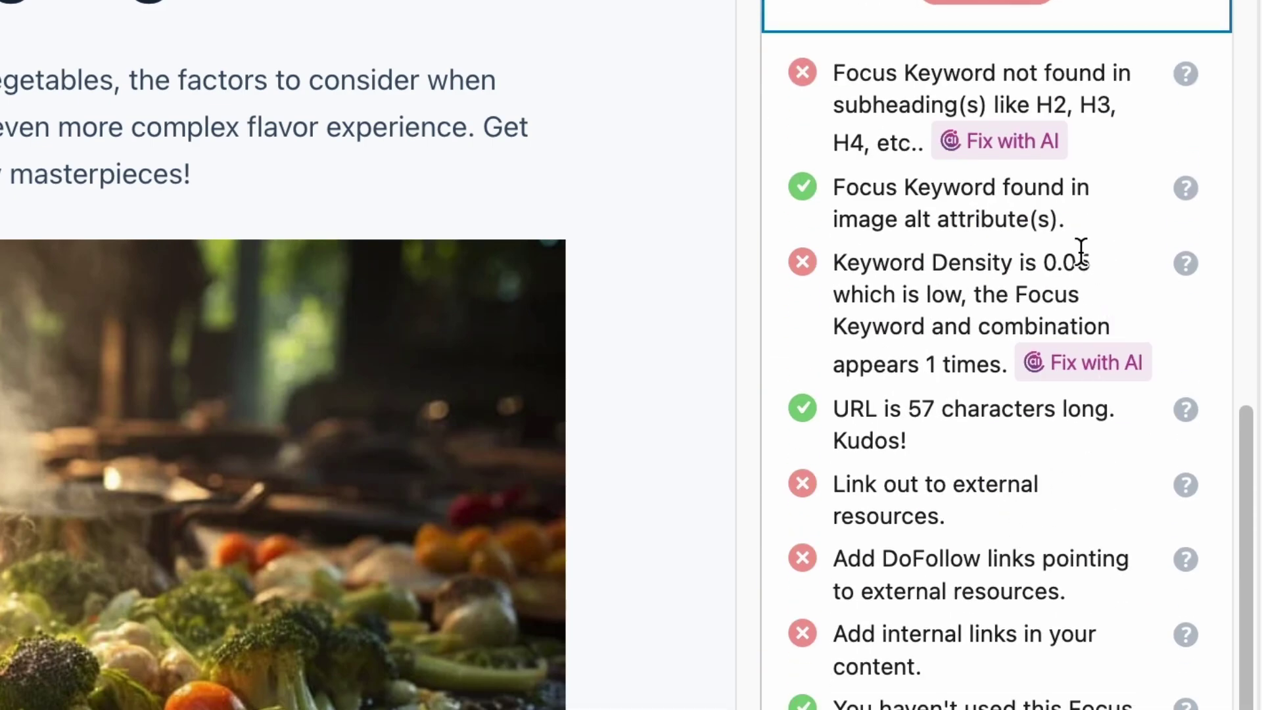
scroll(1012, 237, down, 3)
click(1037, 677)
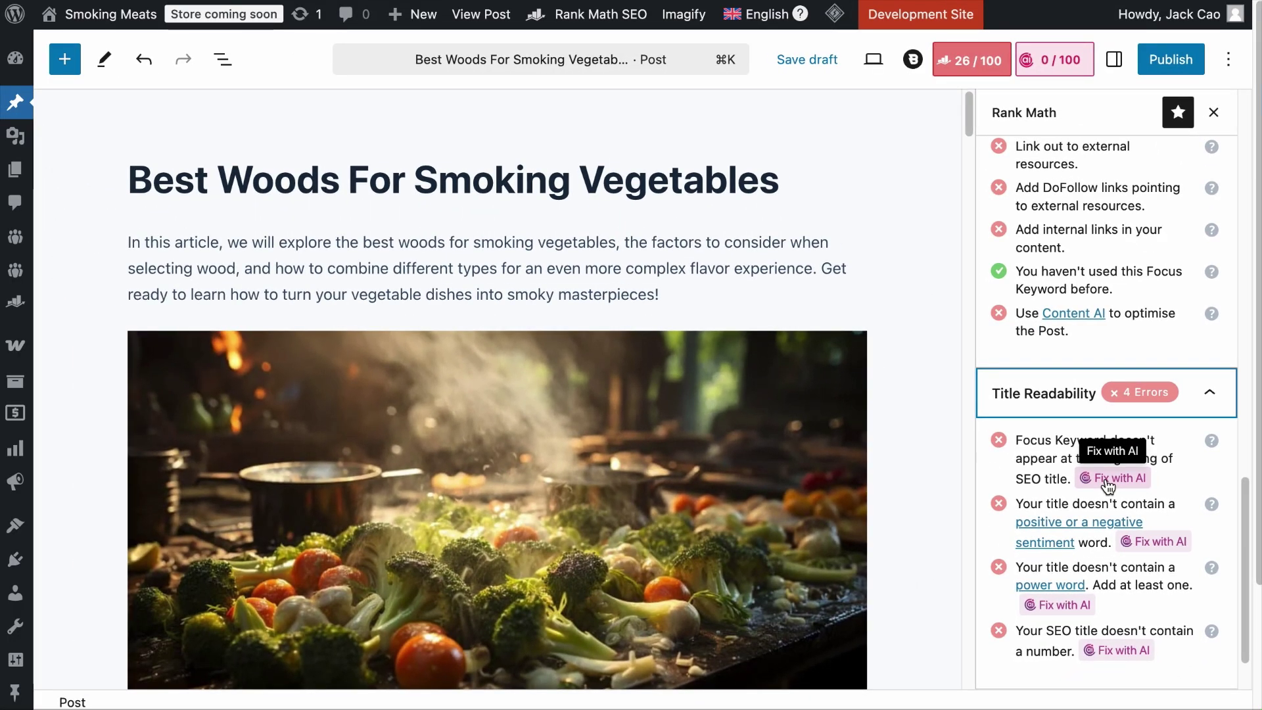
click(1073, 447)
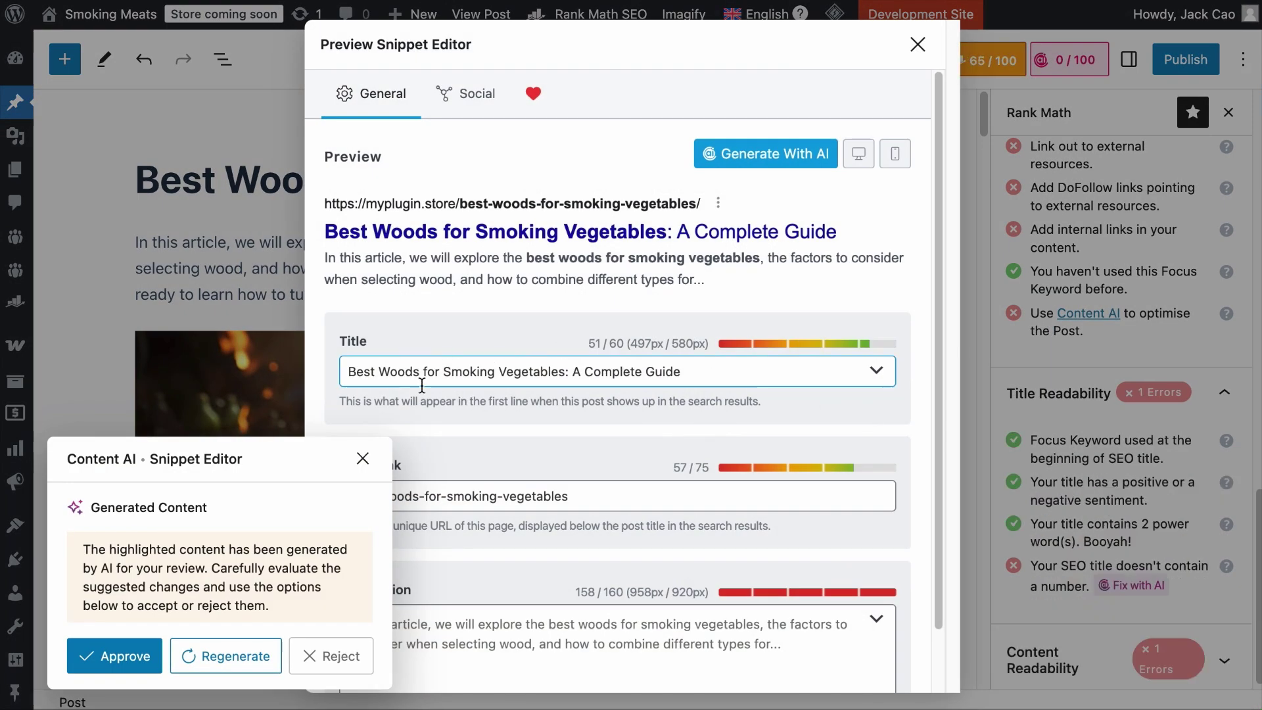
Approve the suggested SEO title, close the snippet editor, and review the 65/100 checks
click(125, 656)
click(918, 44)
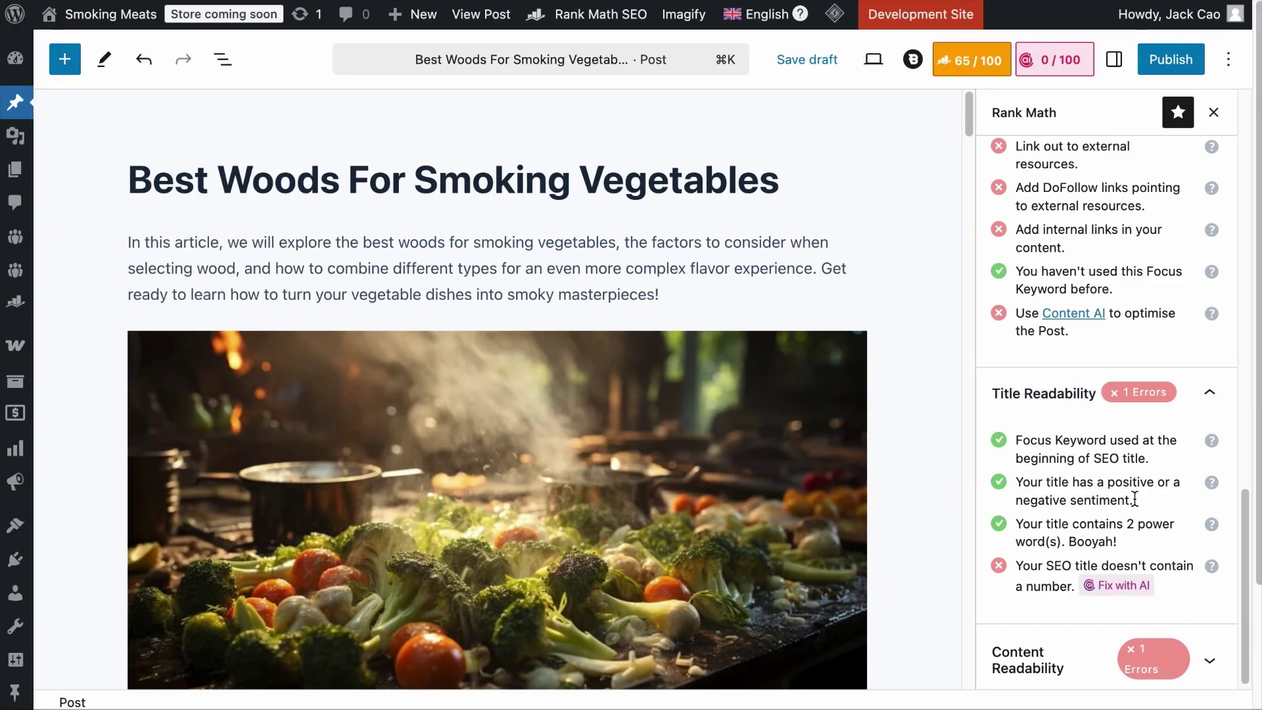
scroll(1138, 473, up, 15)
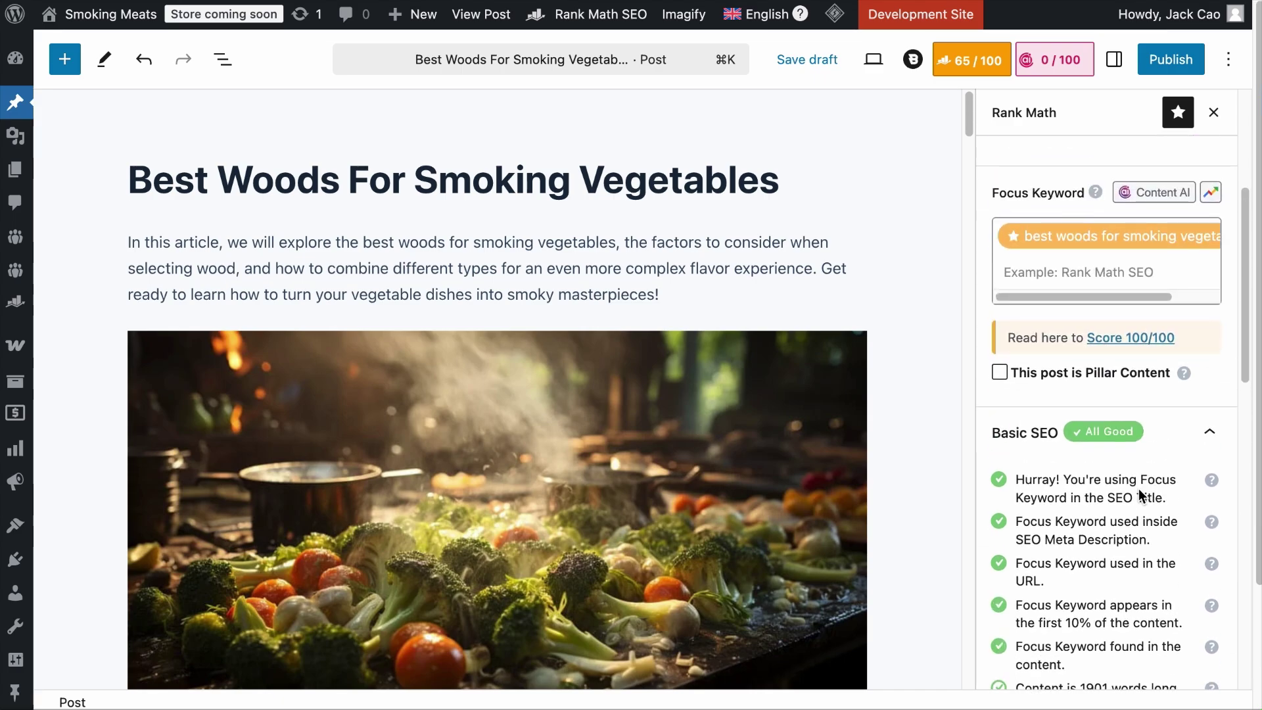
scroll(1141, 496, down, 8)
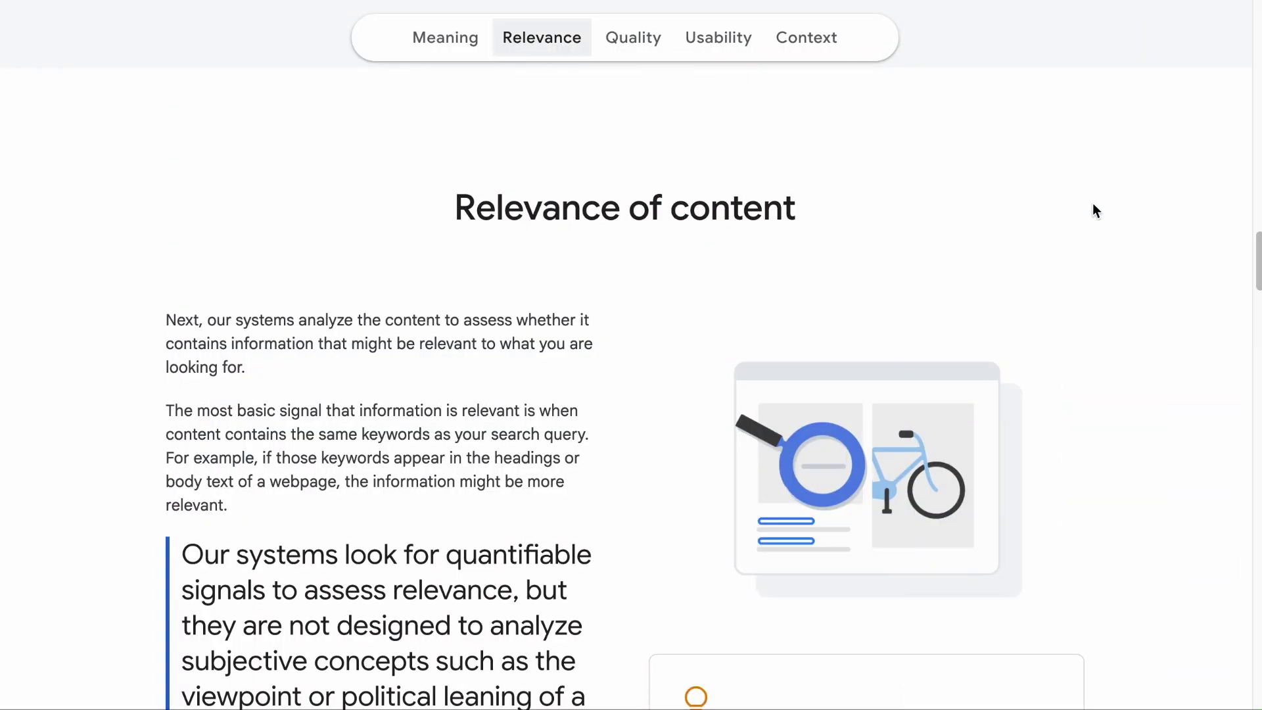
Scroll Google's How Search Works page down to the Quality of content section
scroll(1086, 251, down, 15)
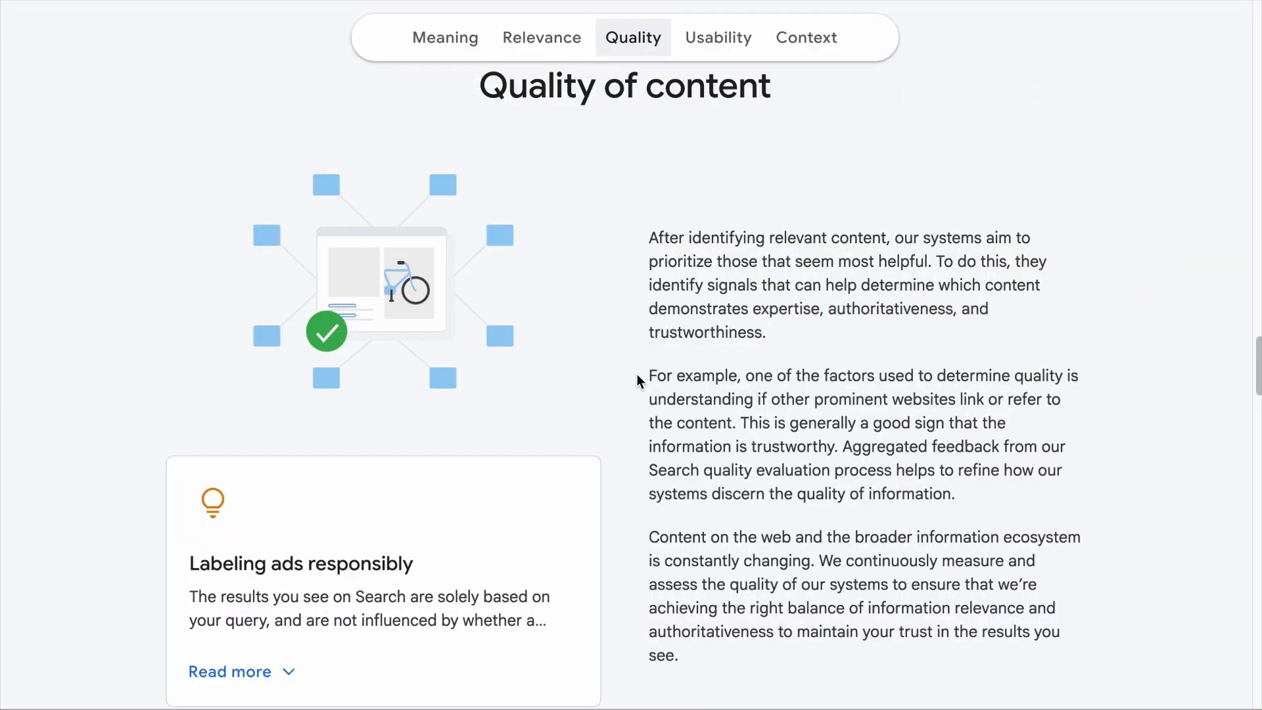
Highlight the buying or selling links and Excessive link exchanges examples in the spam policies
click(741, 423)
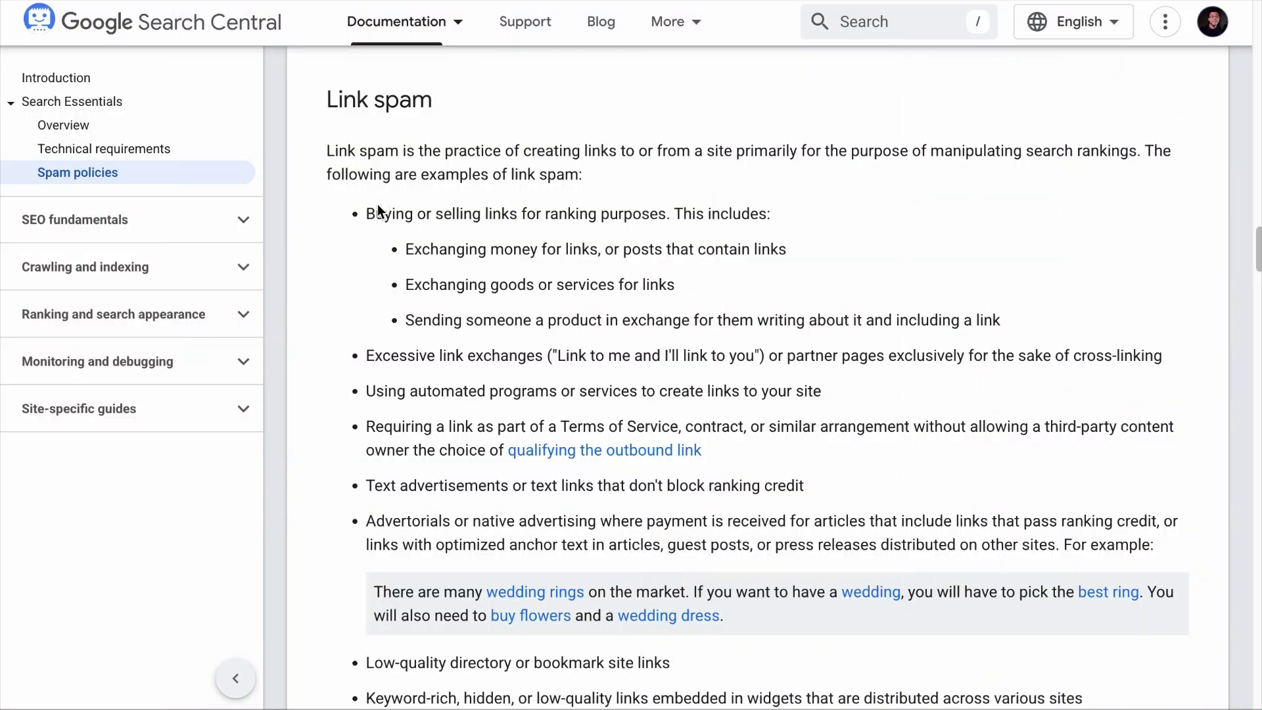
drag(379, 216, 1008, 328)
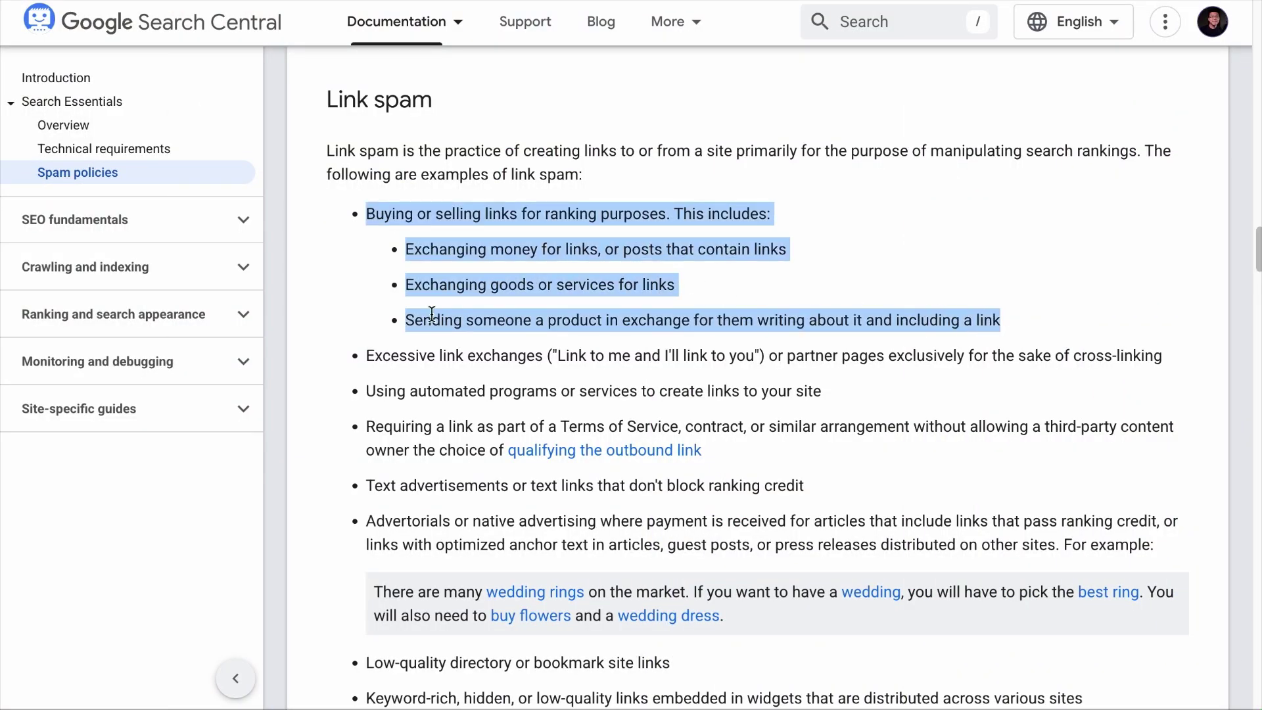
drag(368, 355, 511, 363)
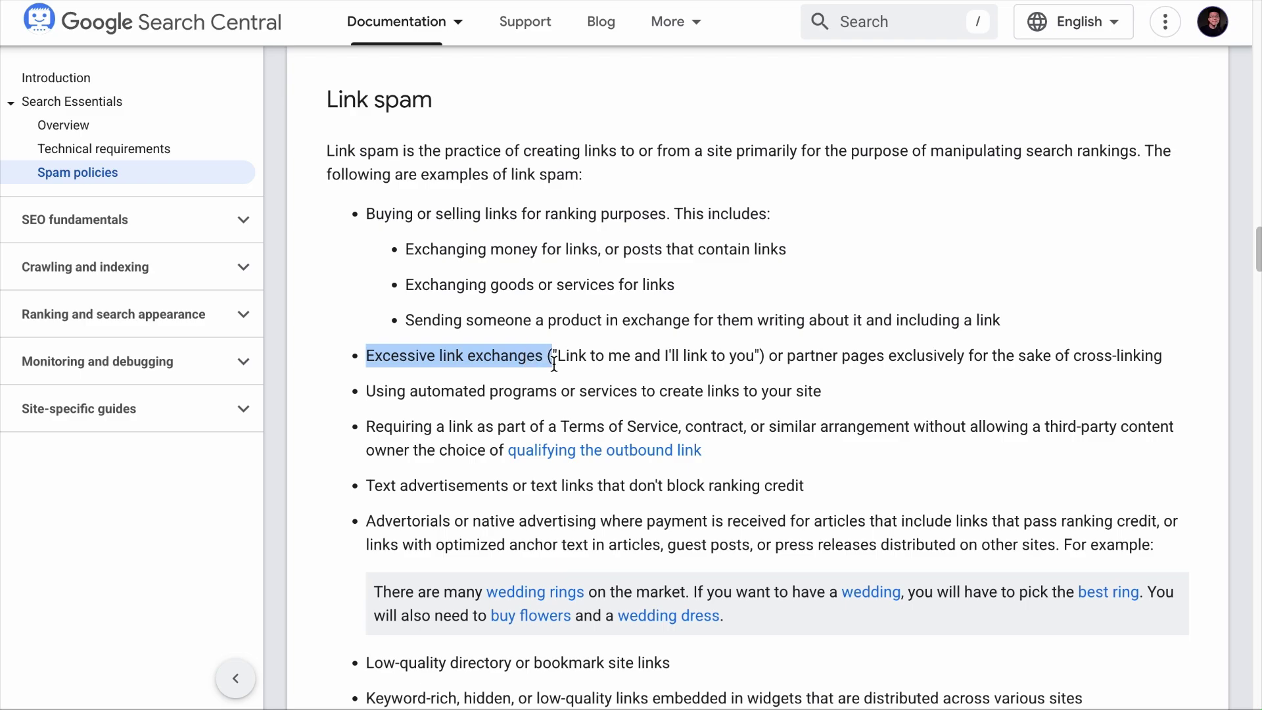
click(870, 390)
scroll(750, 455, up, 1)
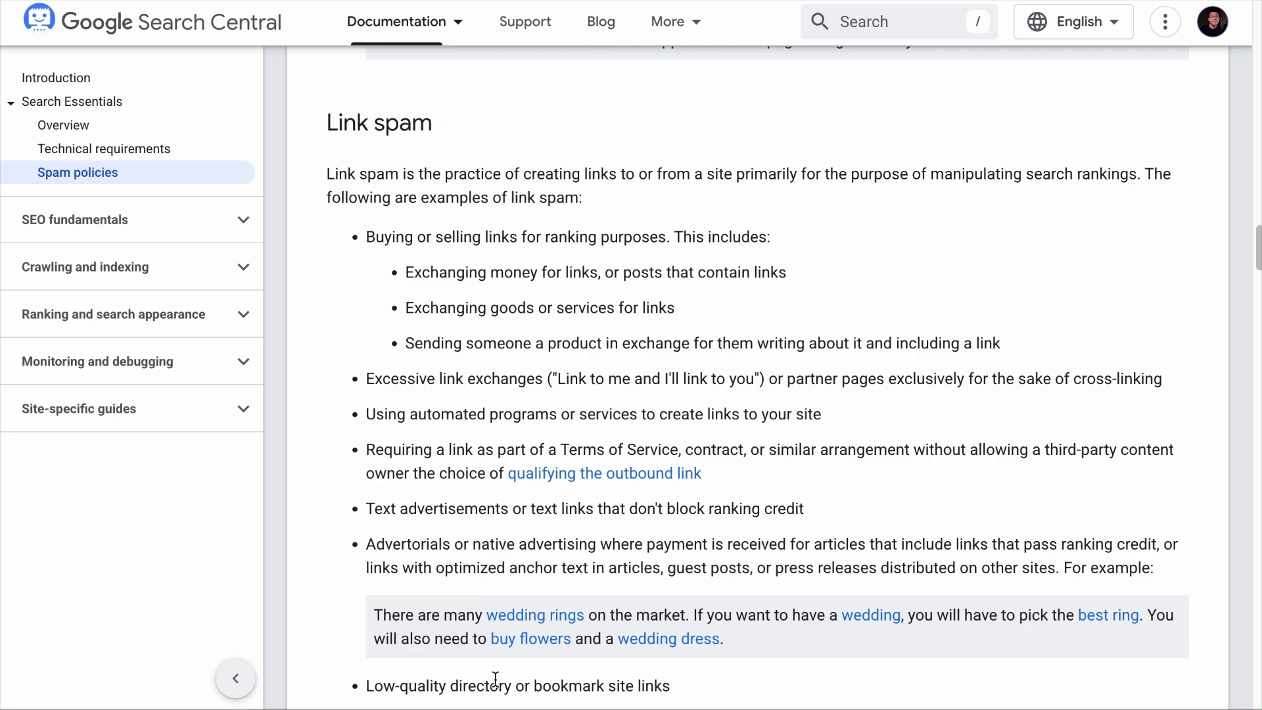
scroll(859, 455, up, 7)
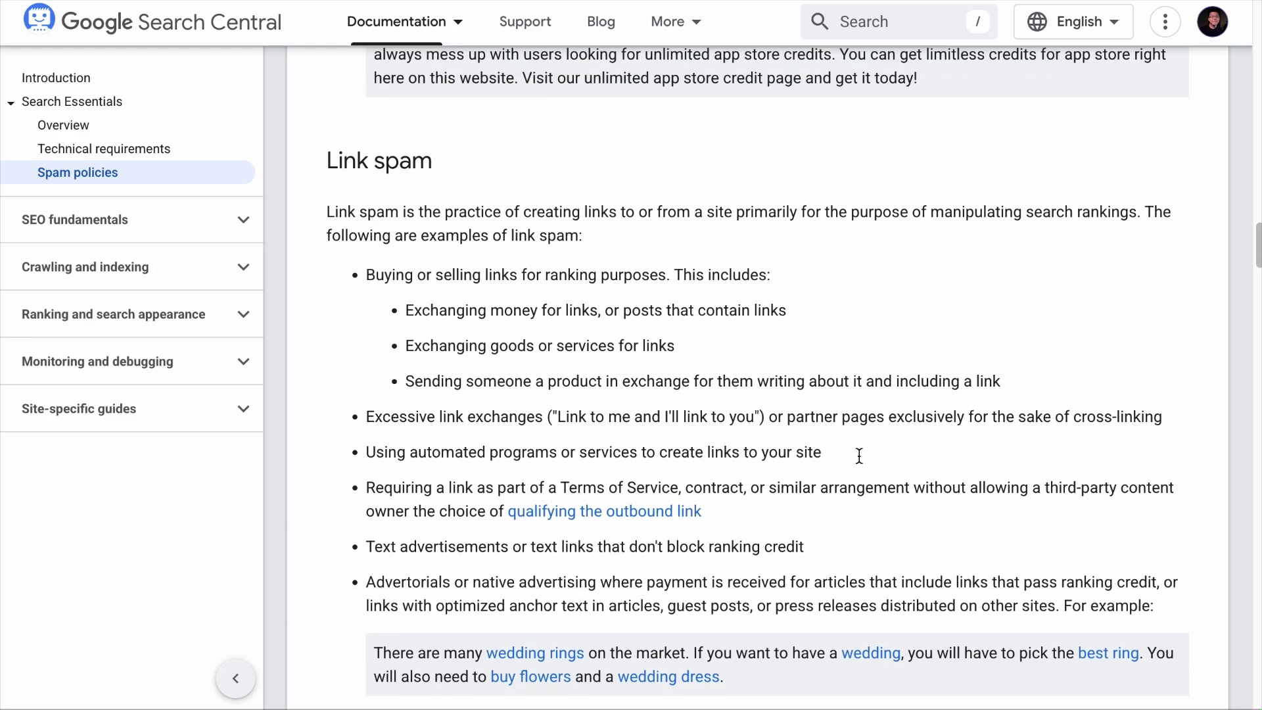
scroll(859, 454, up, 10)
scroll(859, 455, up, 10)
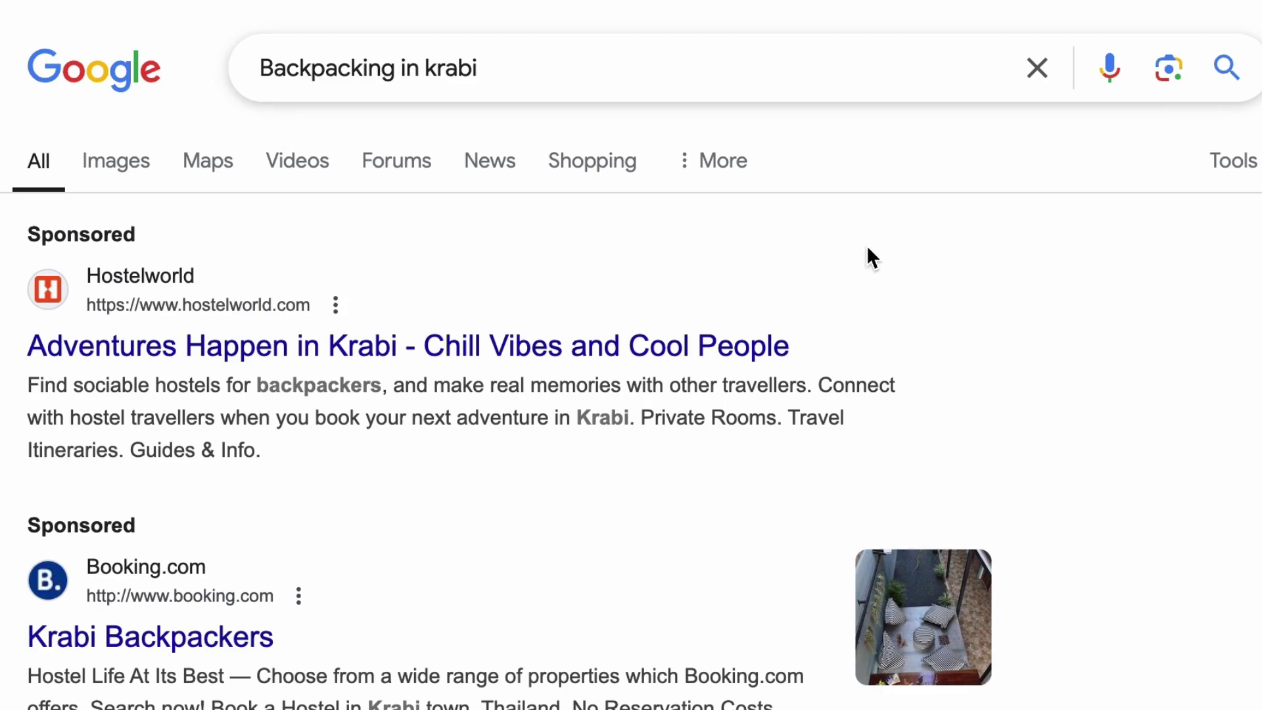
Open the Thailand: Krabi result and, from page 7, the Thailand Backpacking Tour result in new tabs
scroll(658, 184, down, 10)
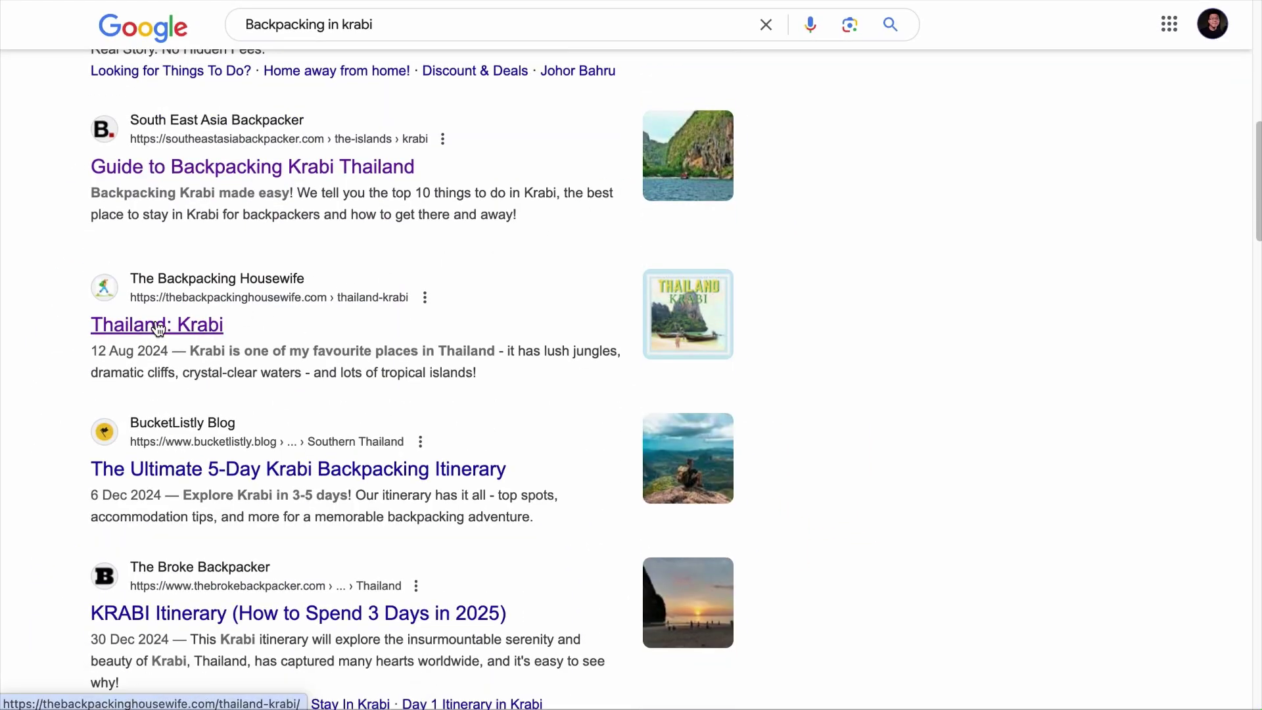
right_click(158, 328)
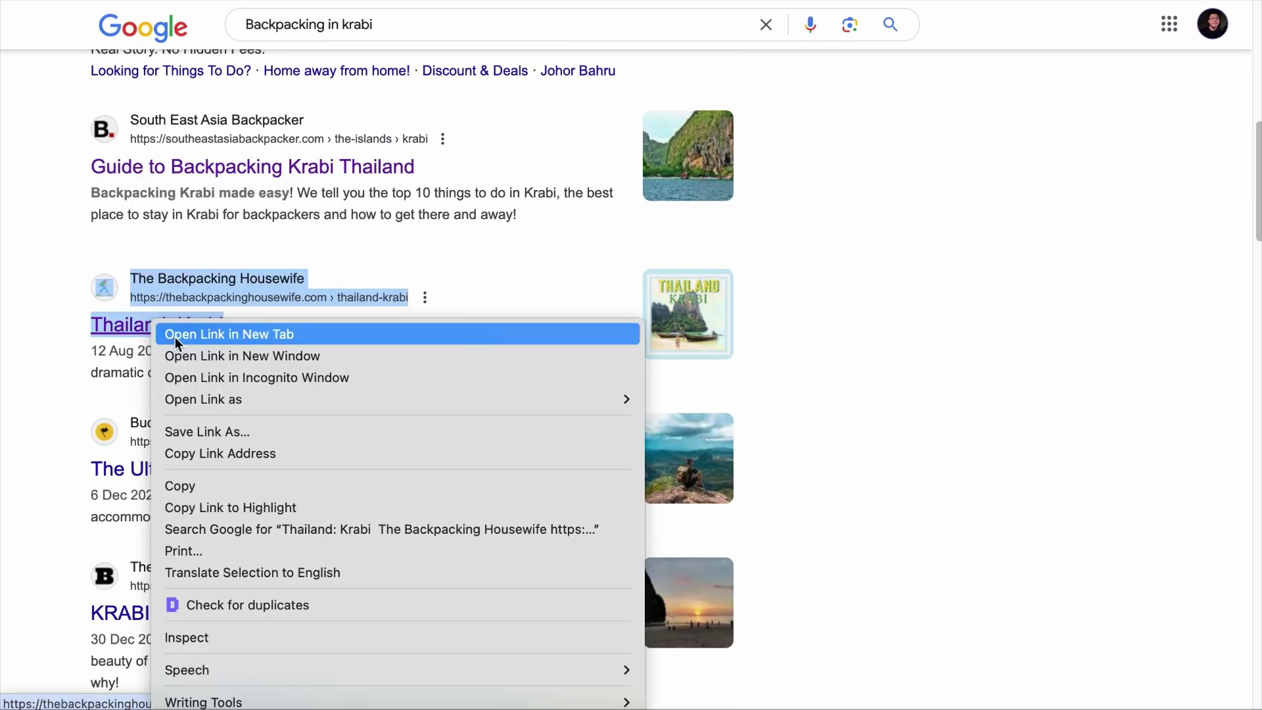
click(191, 330)
scroll(591, 460, down, 15)
click(416, 551)
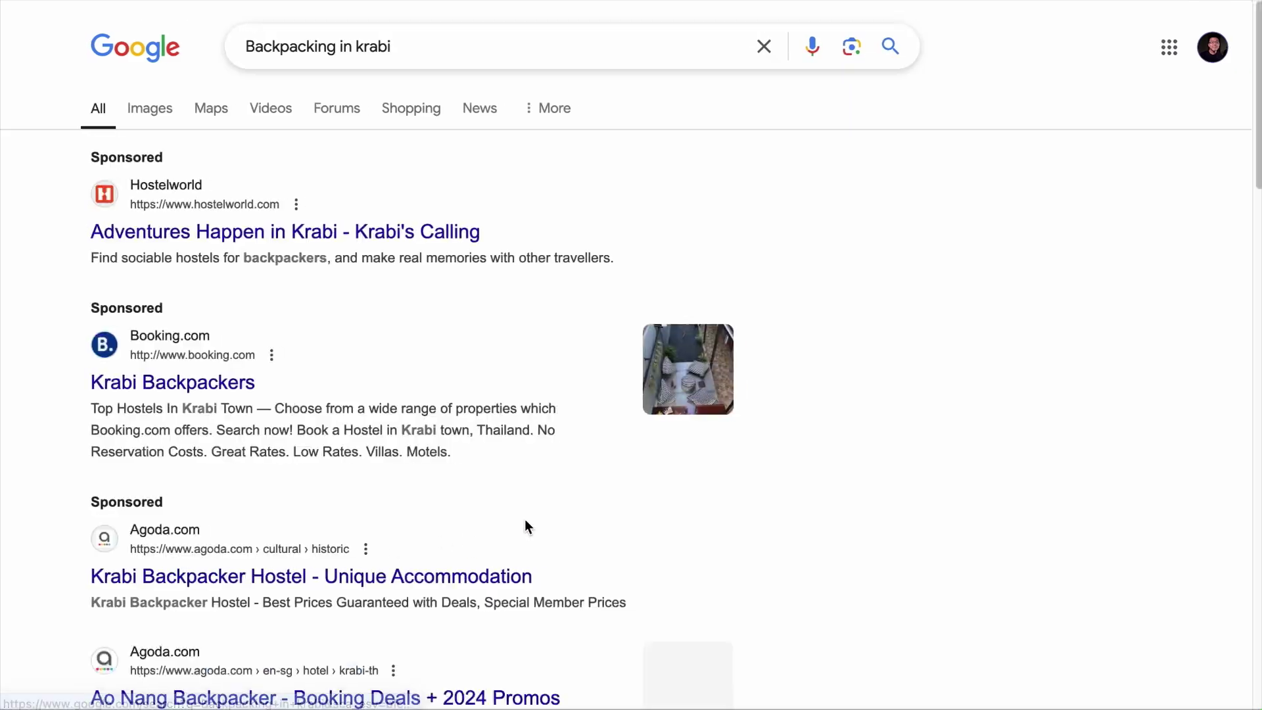
scroll(525, 519, down, 10)
right_click(474, 362)
click(484, 371)
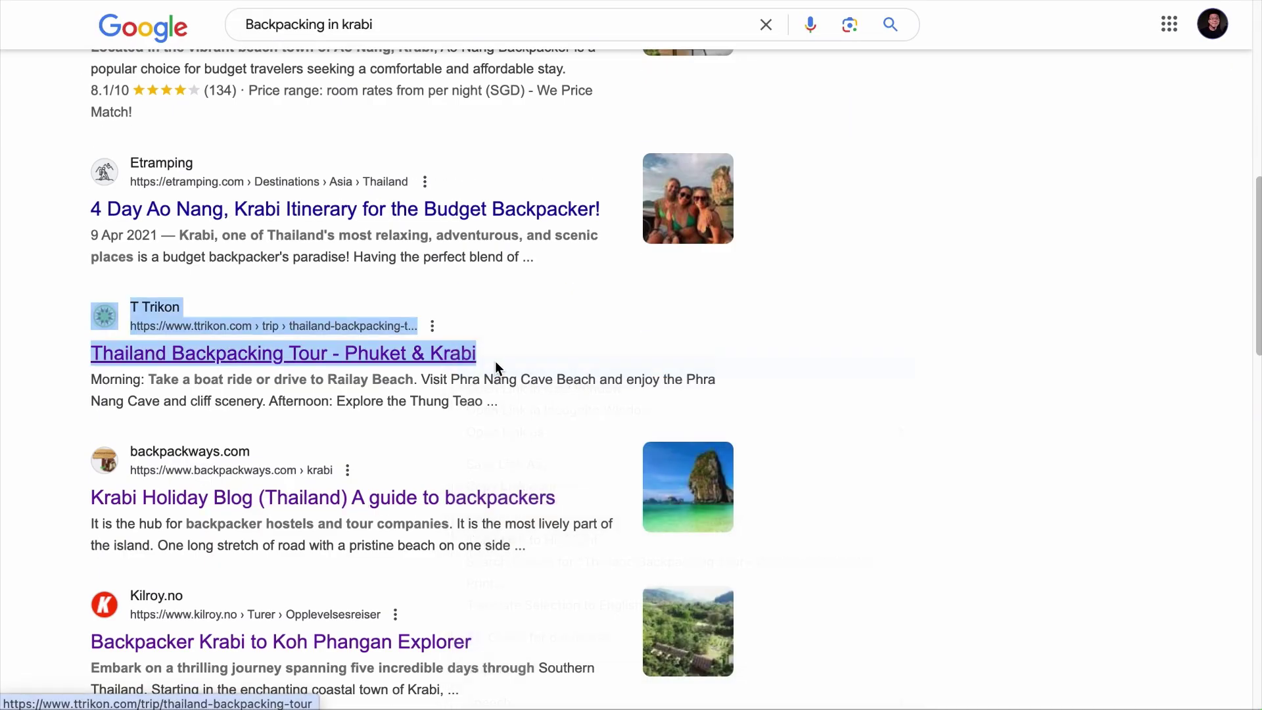
Switch to the Krabi travel blog tab and scroll through its content
click(874, 2)
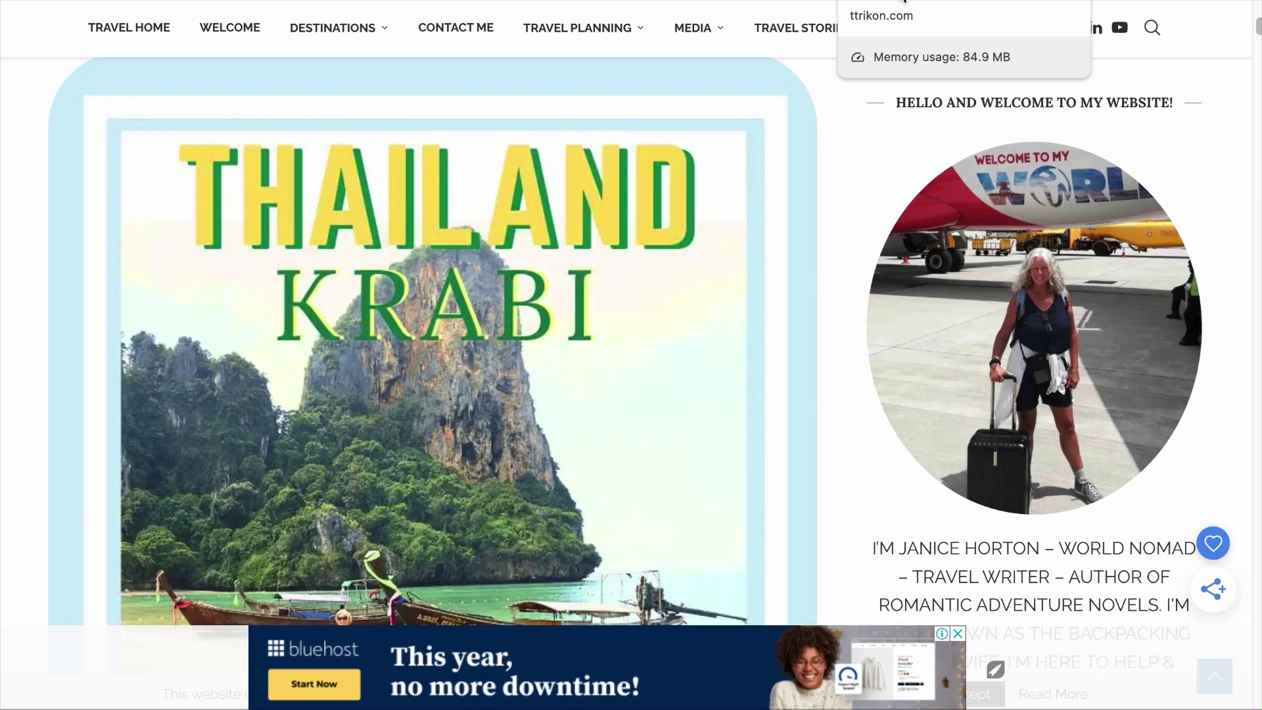
scroll(664, 337, down, 4)
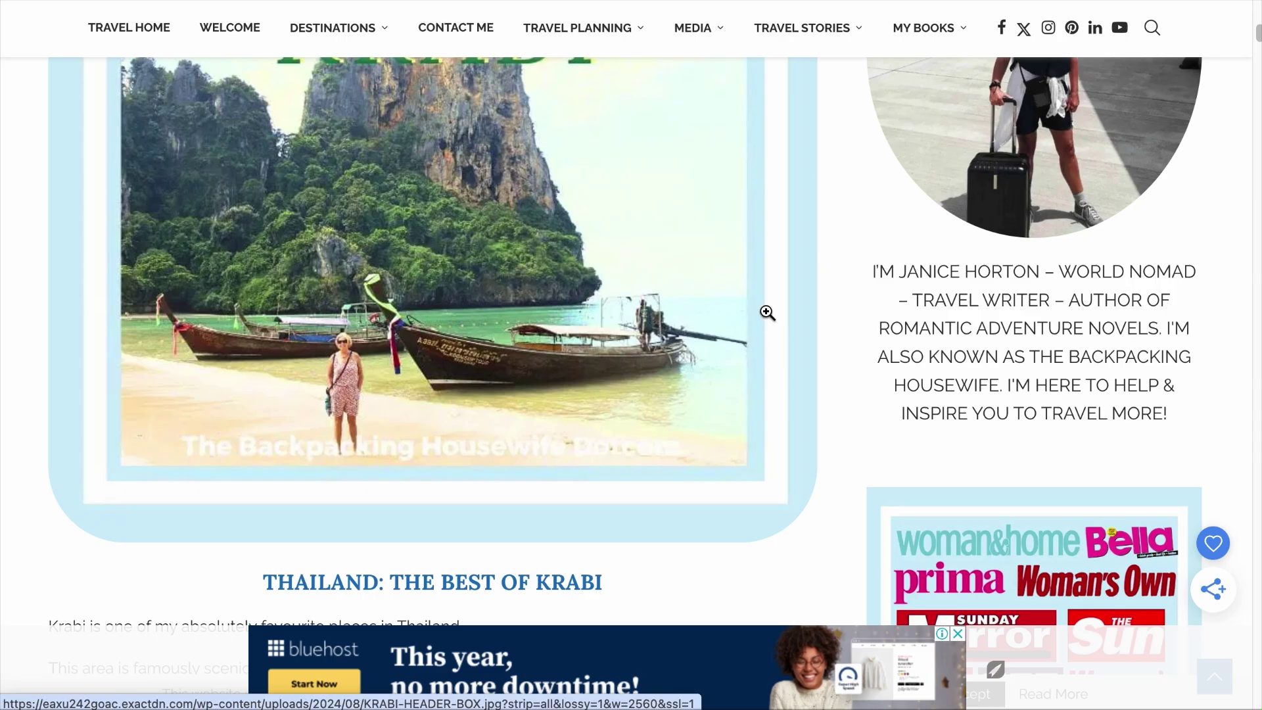
scroll(767, 313, down, 15)
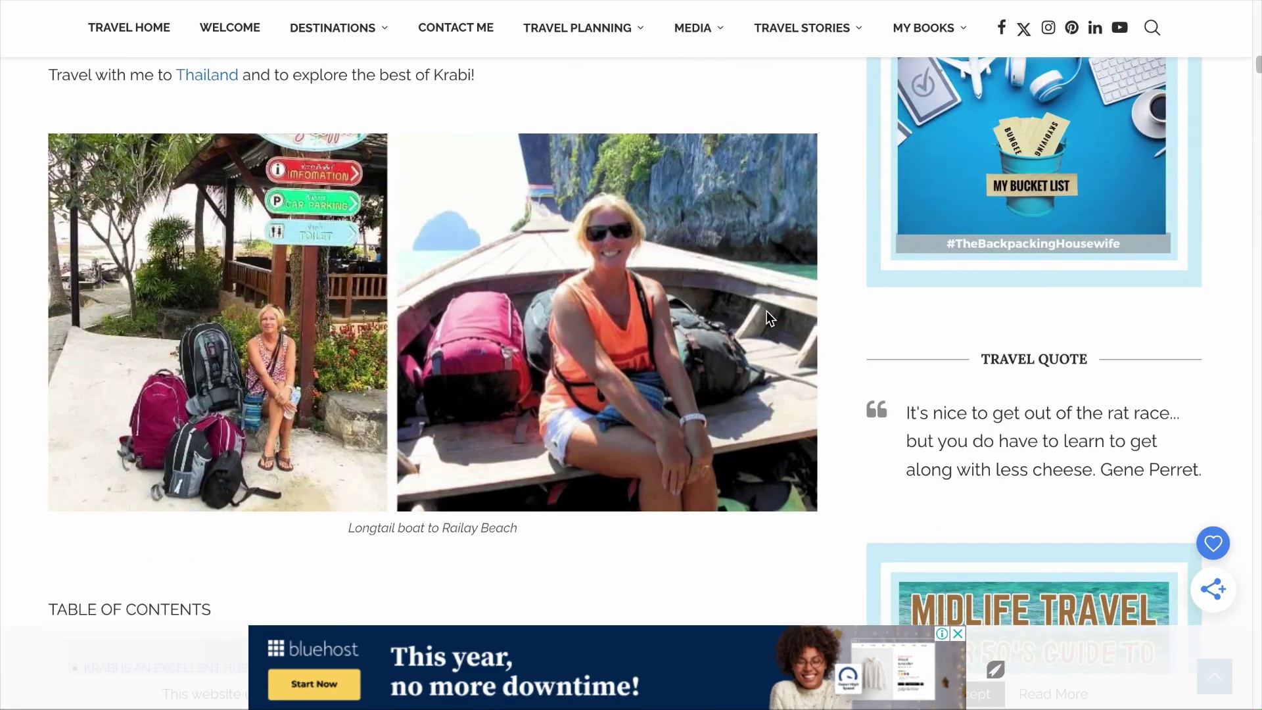
scroll(700, 273, up, 15)
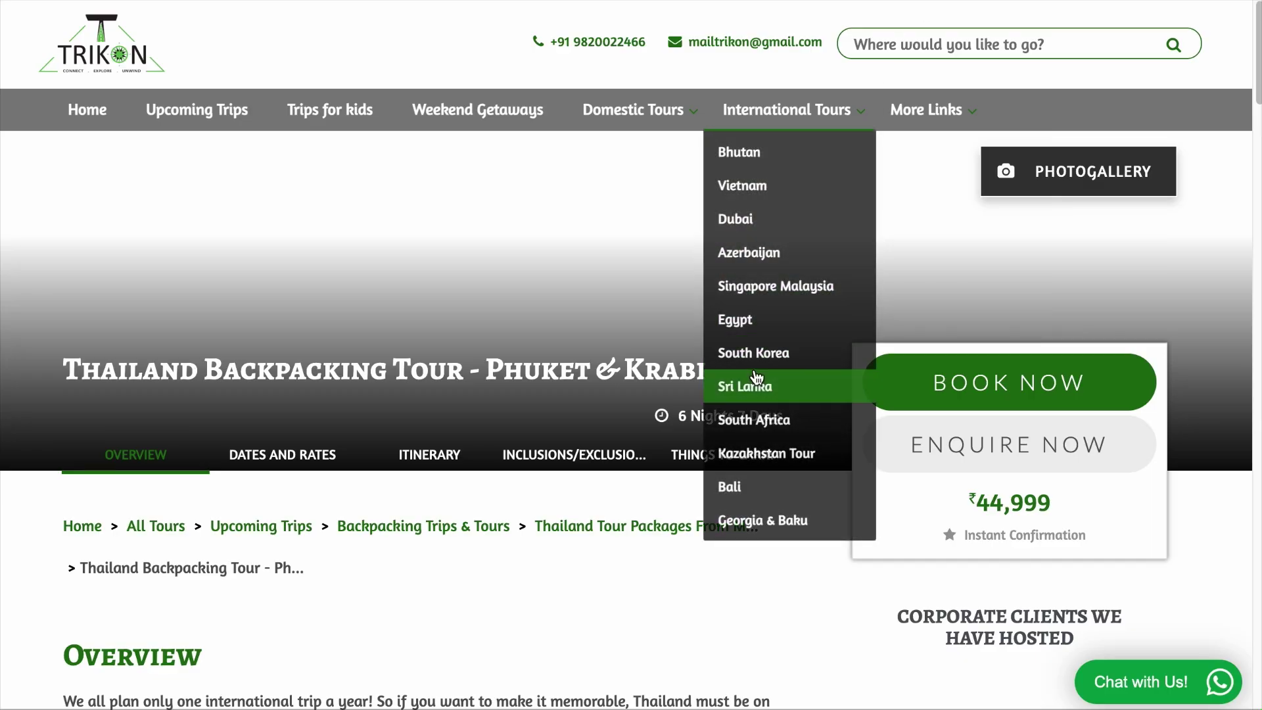
scroll(562, 447, down, 10)
scroll(563, 451, down, 18)
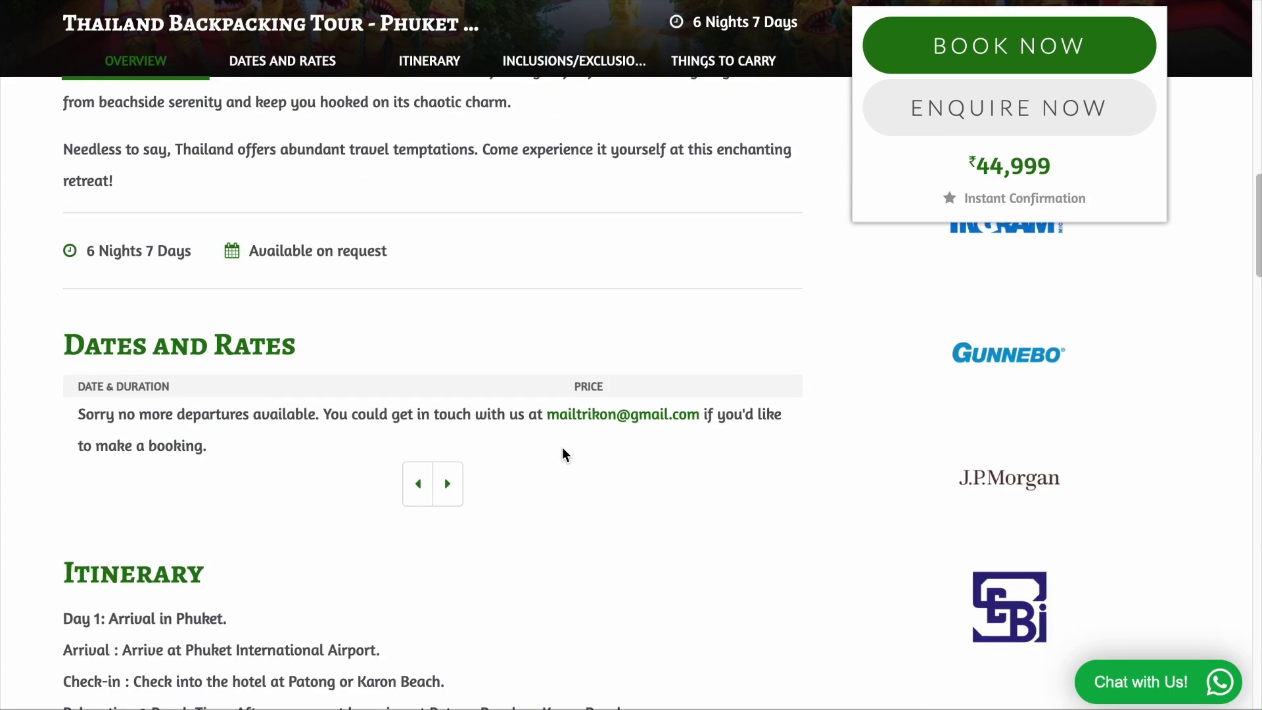
scroll(562, 454, down, 8)
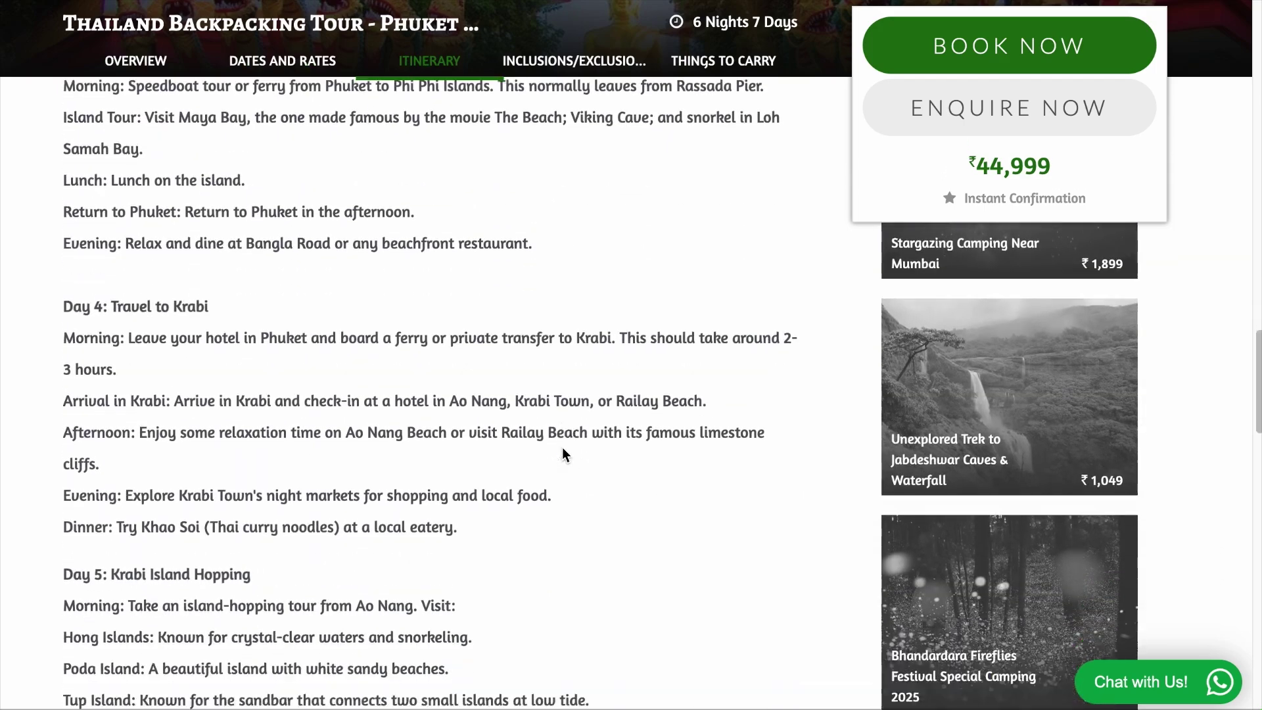